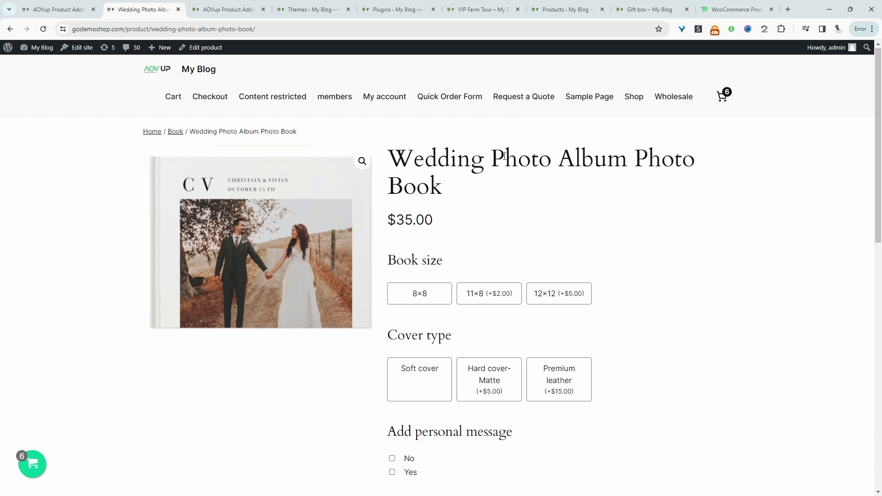
- Highlight the product title and the $35.00 base price on the storefront page
drag(403, 156, 554, 159)
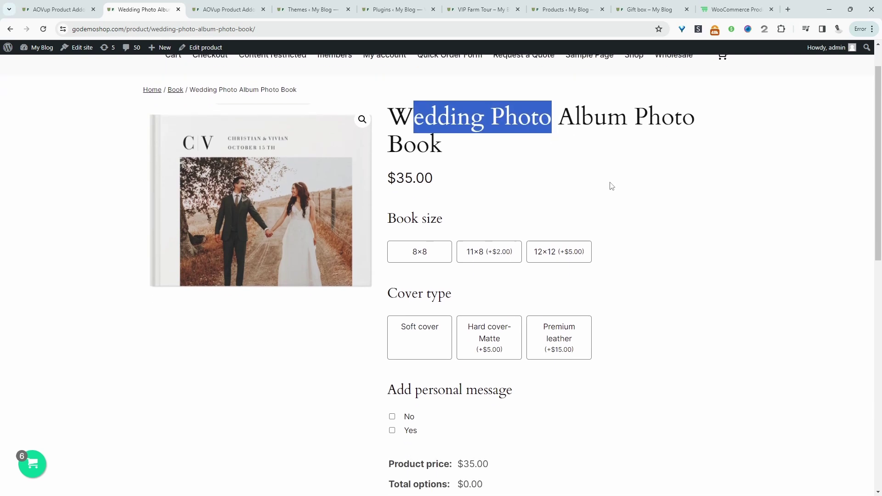
scroll(505, 174, down, 2)
click(401, 159)
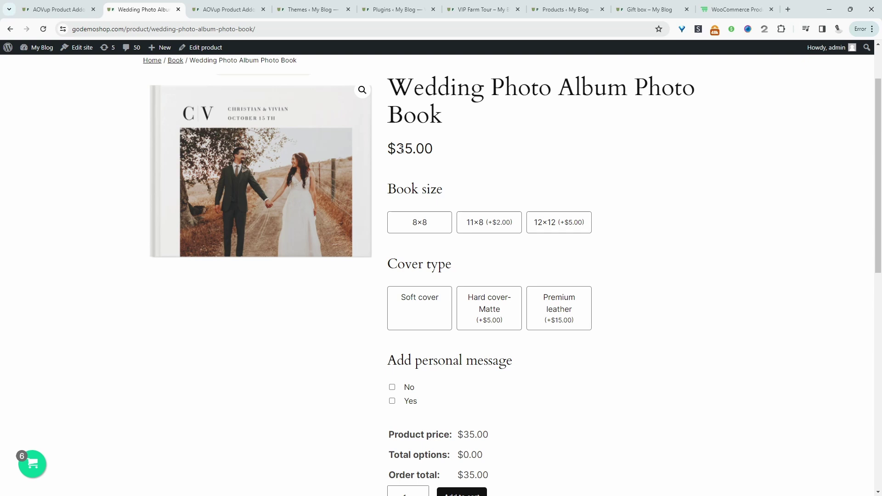
drag(397, 148, 410, 148)
- Pick 8×8 with Soft cover, then switch to 12×12 with Premium leather
click(421, 228)
click(420, 312)
scroll(462, 340, down, 2)
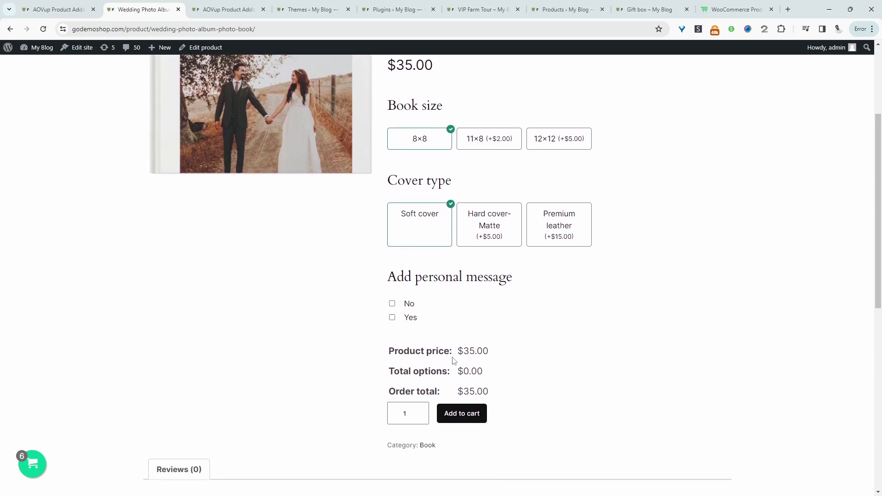
scroll(464, 281, up, 2)
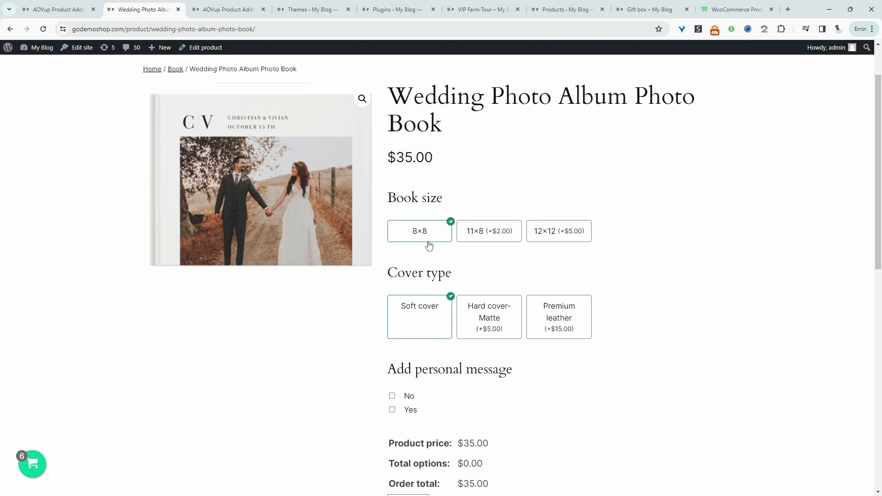
click(571, 232)
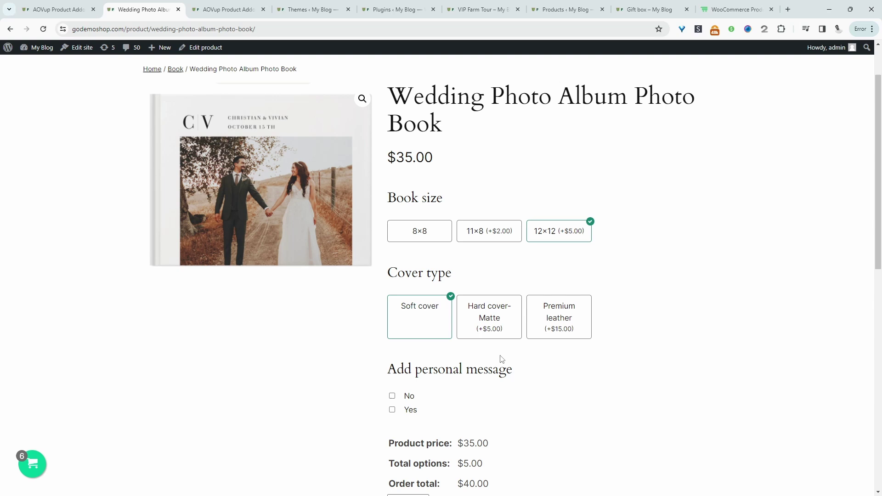
click(553, 324)
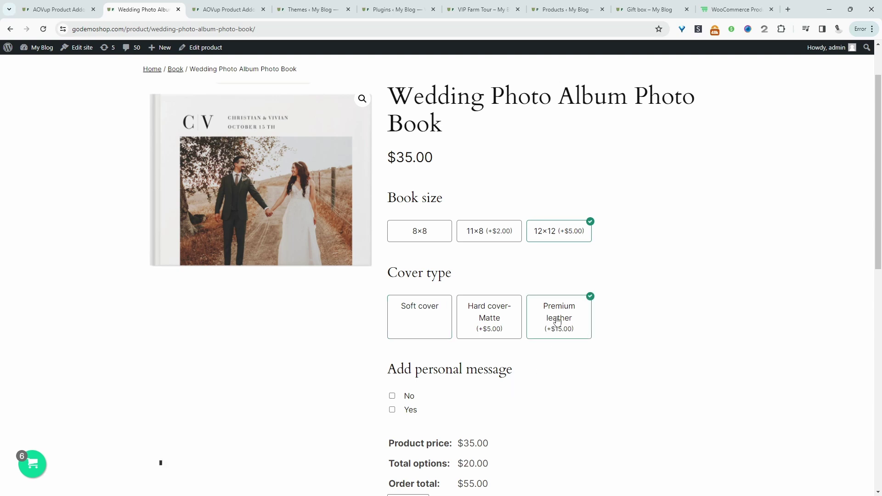
scroll(396, 290, down, 2)
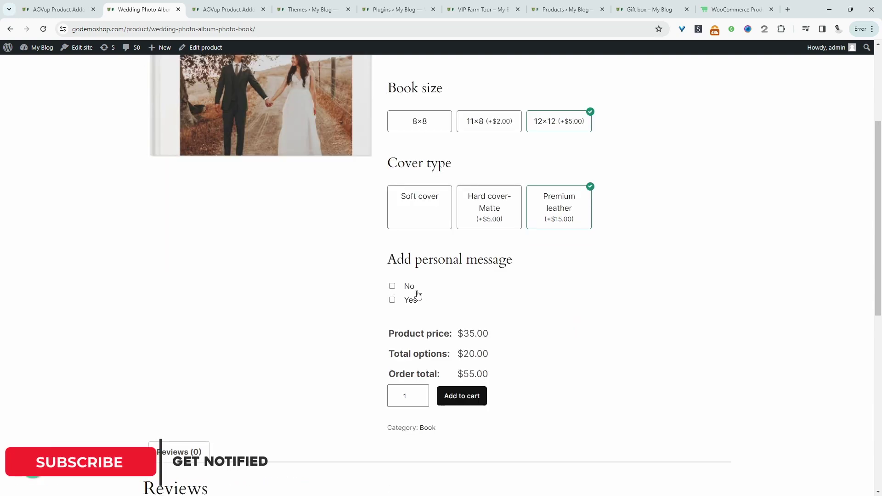
- Tick Yes for a personal message and type a test message in the box
click(392, 300)
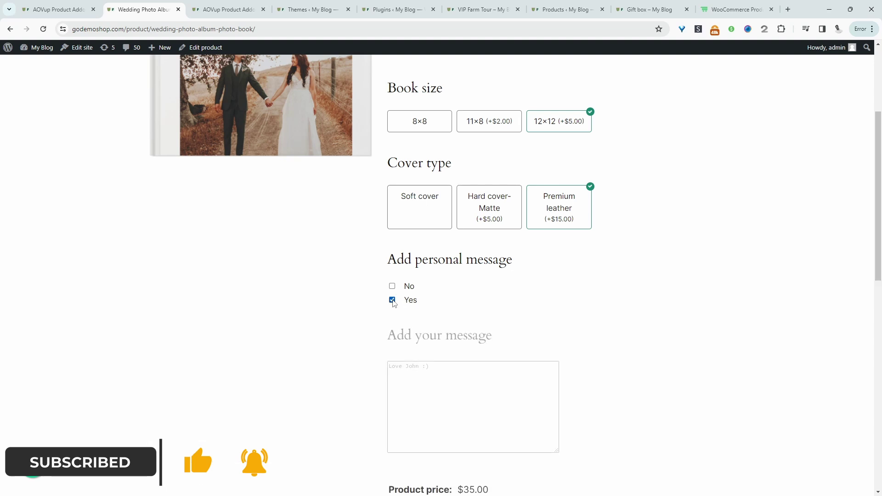
click(436, 403)
scroll(436, 404, down, 1)
text(ifg)
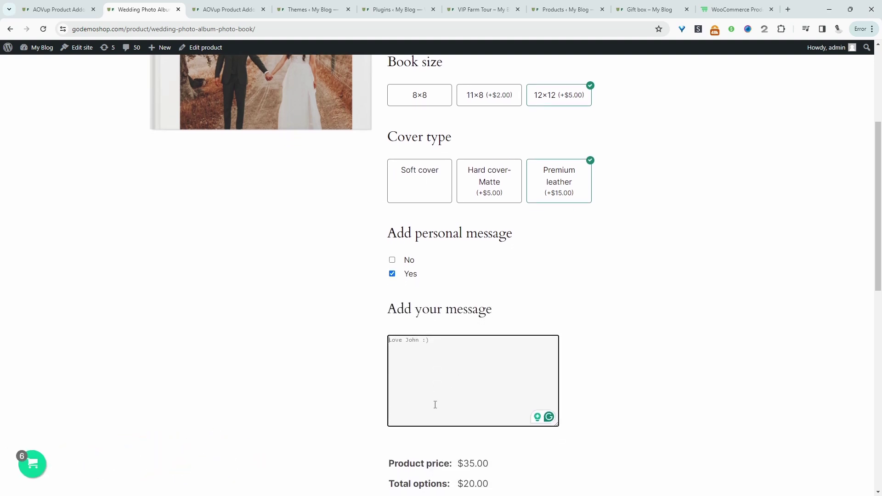
text(i ugo p pj p)
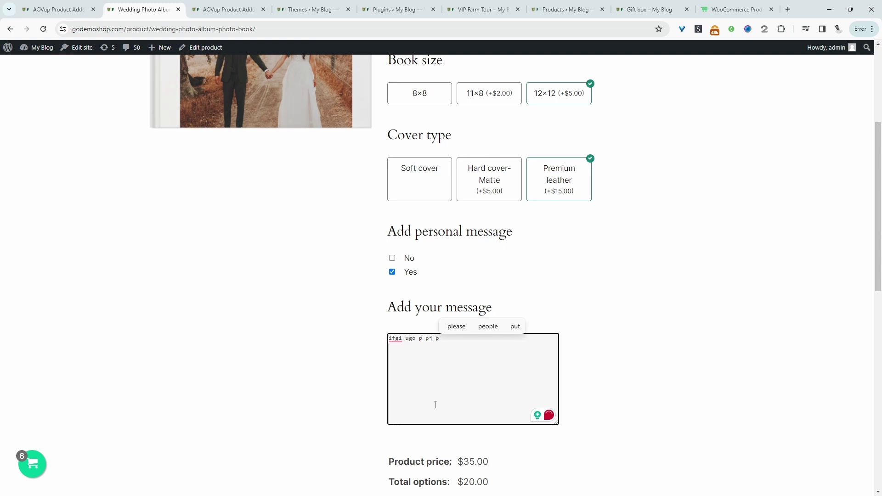
scroll(471, 401, down, 1)
scroll(471, 402, down, 3)
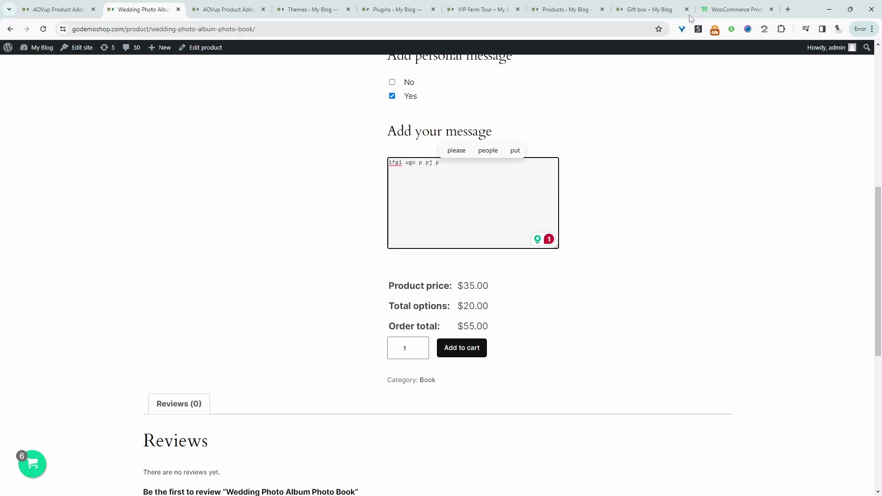
- Switch from the storefront to the WordPress admin Dashboard tab
click(709, 10)
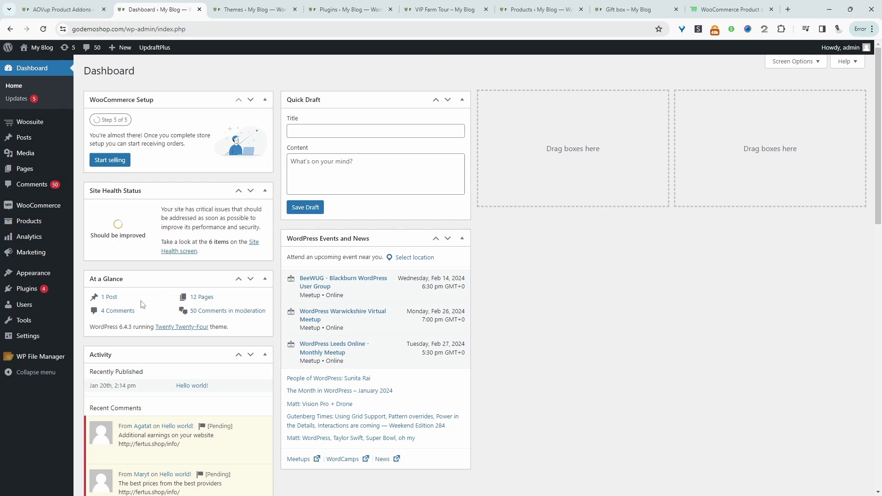
mouse_move(27, 288)
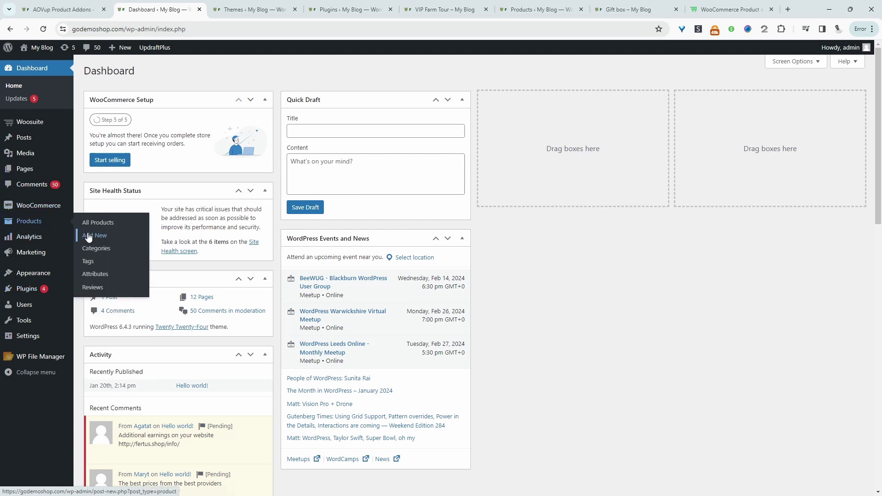
- Create and publish the product 'Wedding Photo Album Photo Book' with regular price 35
click(90, 236)
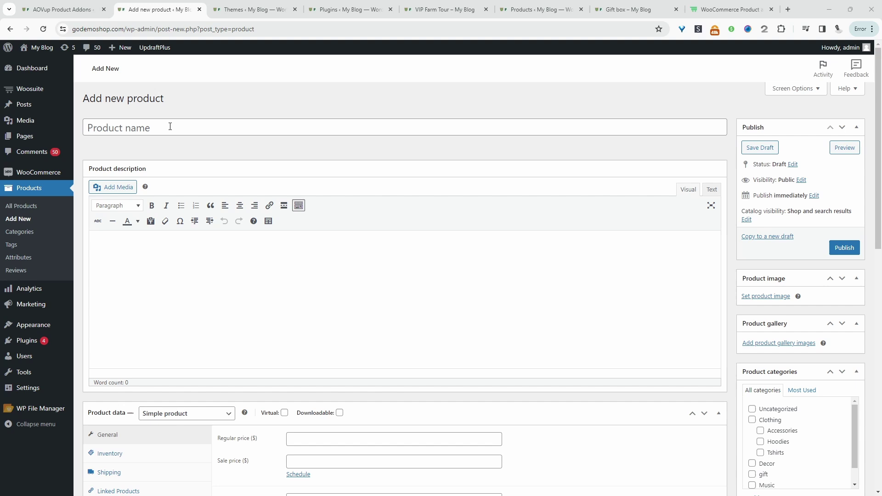
text(Wedding Photo Album Photo Book)
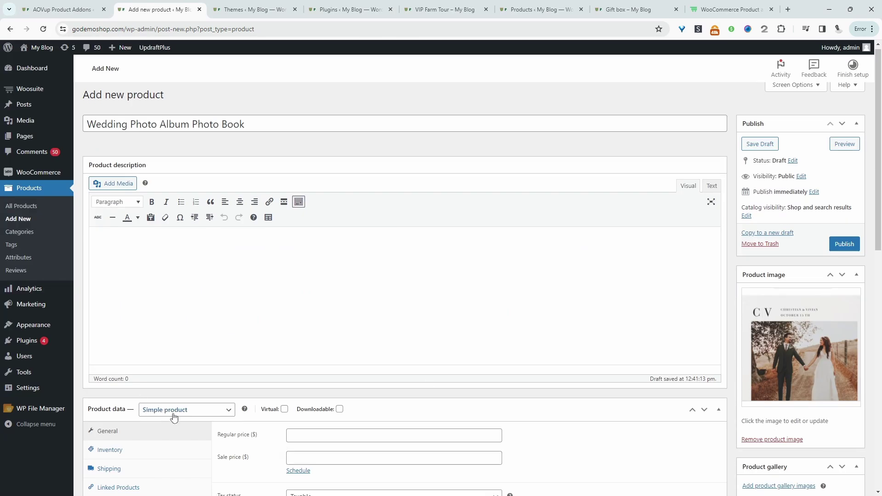
scroll(505, 429, down, 2)
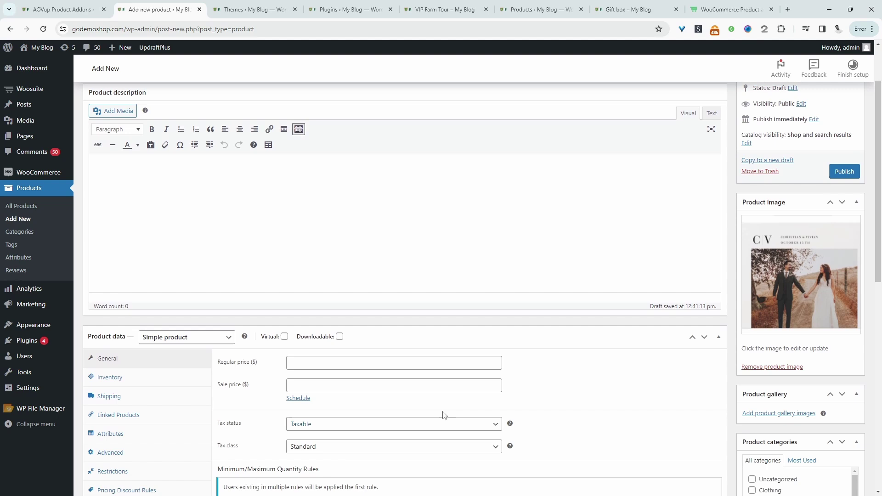
click(295, 366)
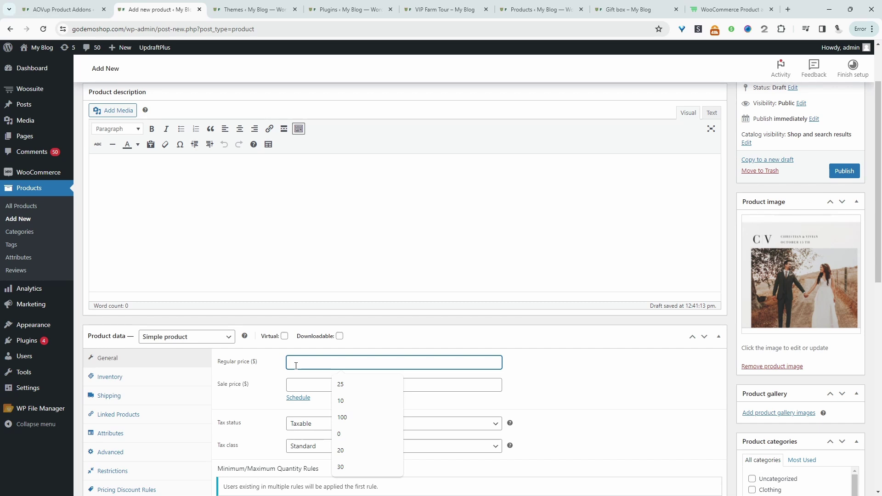
text(35)
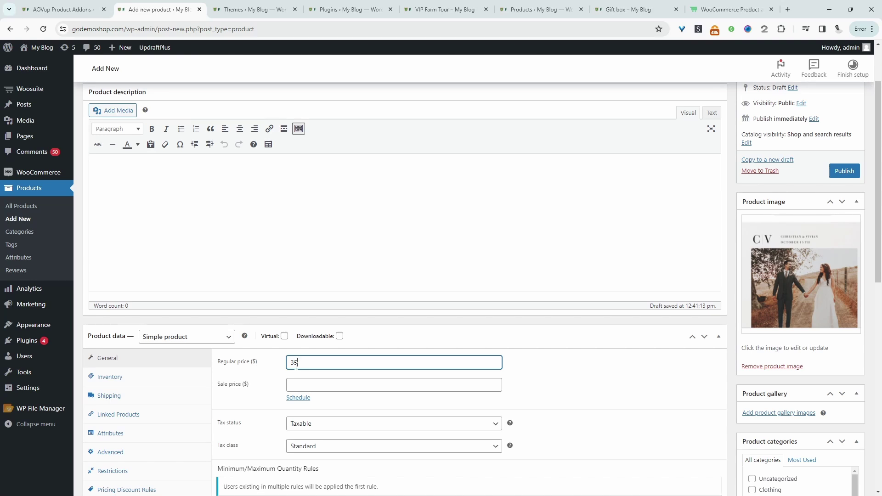
scroll(818, 359, down, 4)
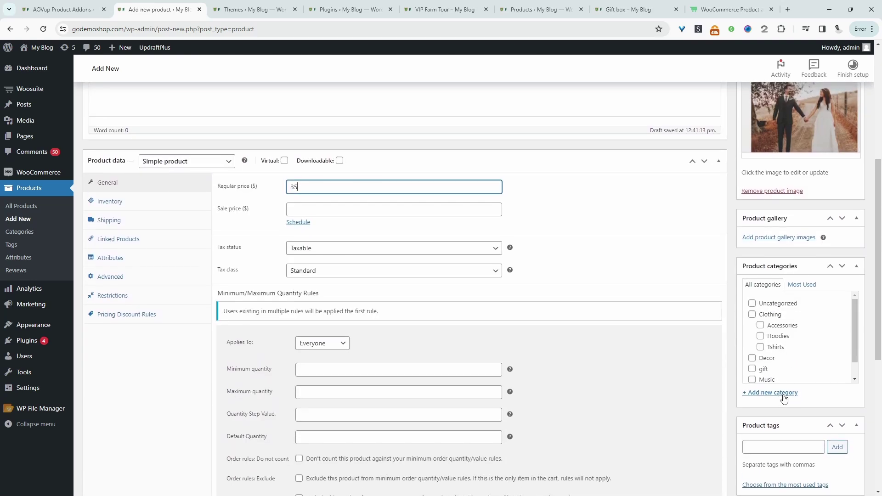
scroll(784, 399, up, 5)
click(843, 248)
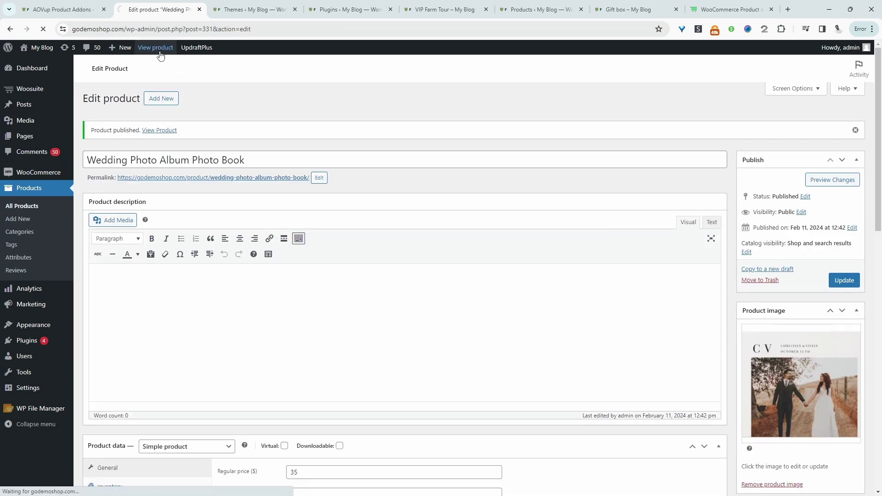
- View the live $35.00 product page, then open Woosuite > Product Addons in admin
click(156, 48)
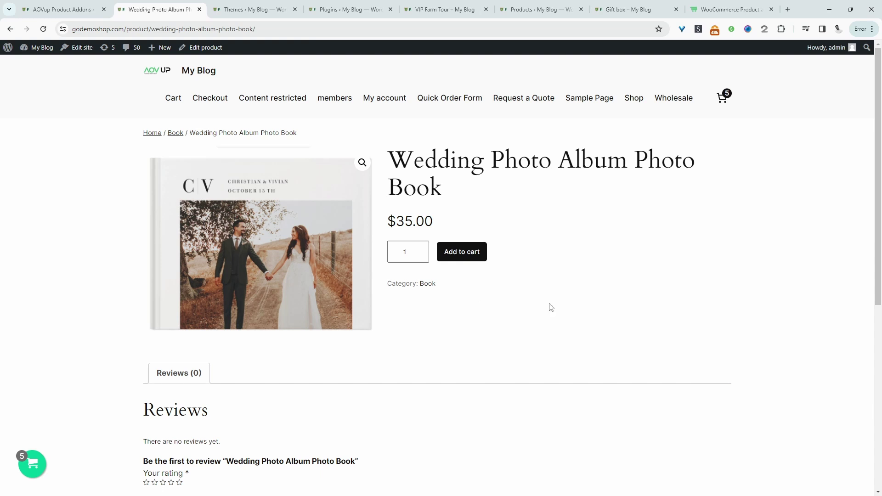
mouse_move(43, 43)
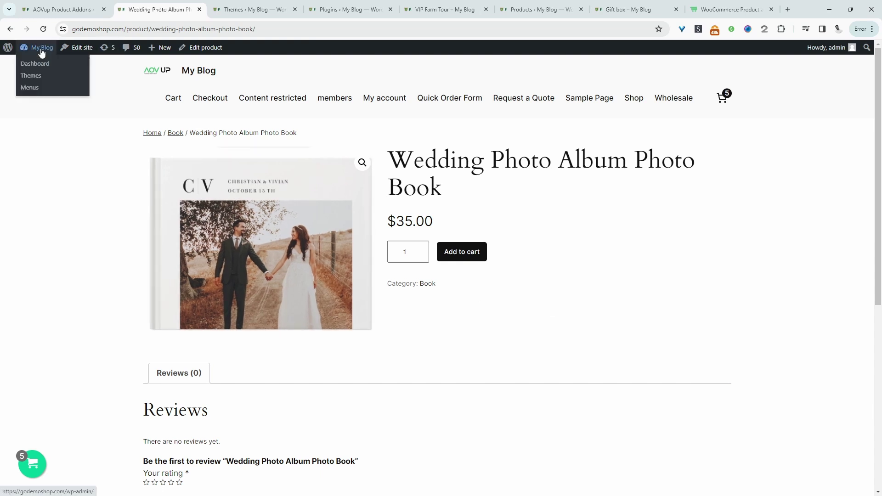
ctrl+click(36, 63)
click(216, 9)
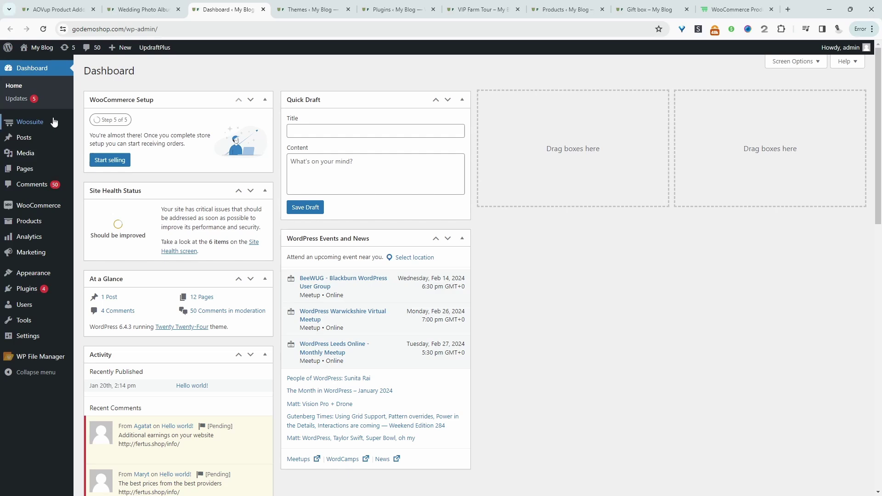
mouse_move(48, 122)
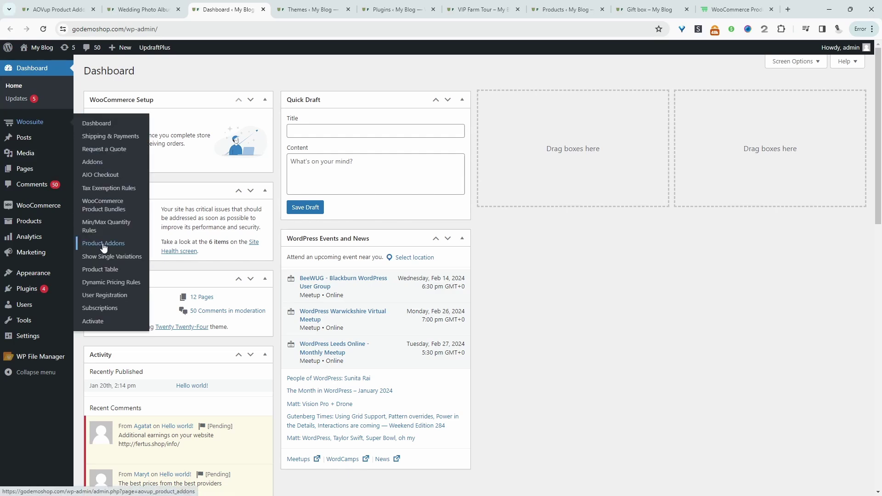
click(104, 246)
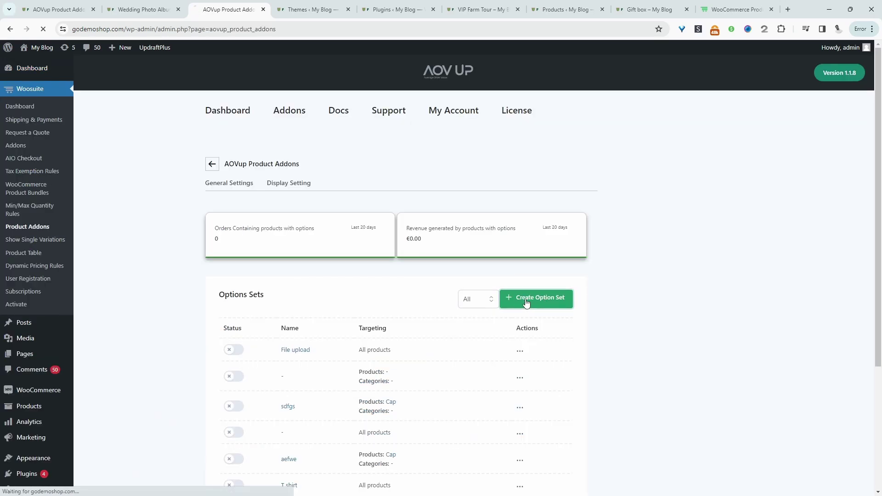
- Name the new option set 'wedding book'
click(282, 271)
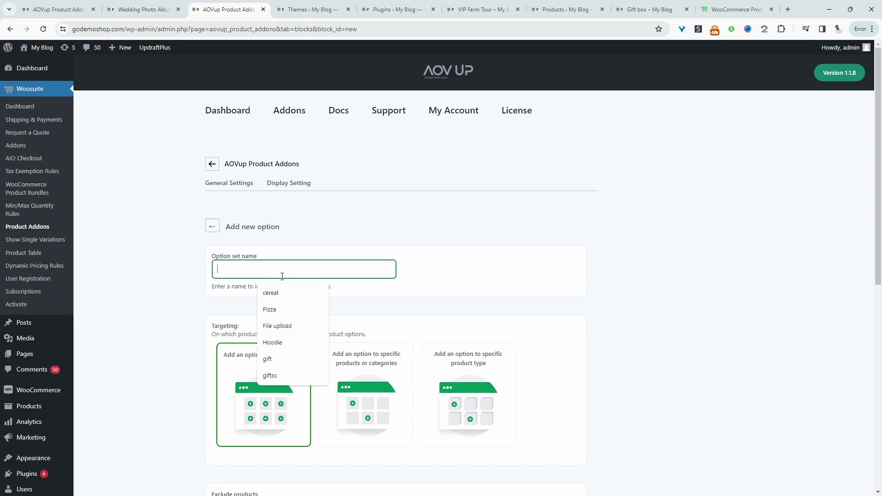
text(weddin)
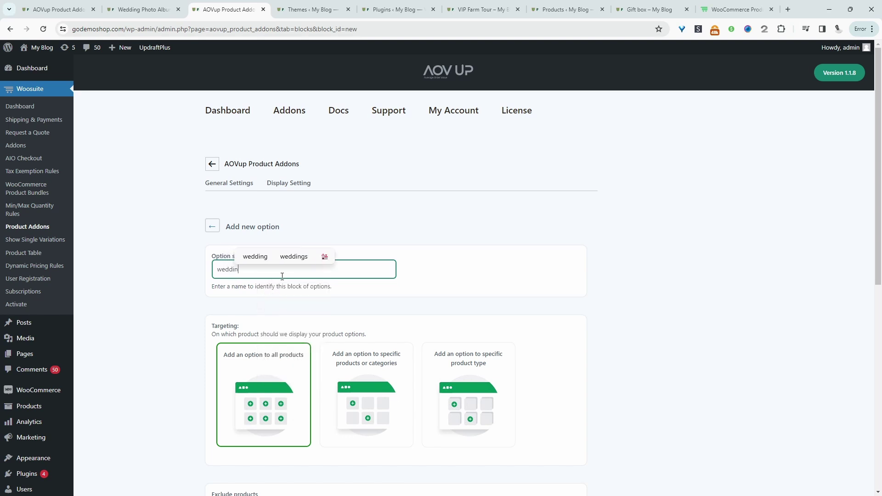
text(g book)
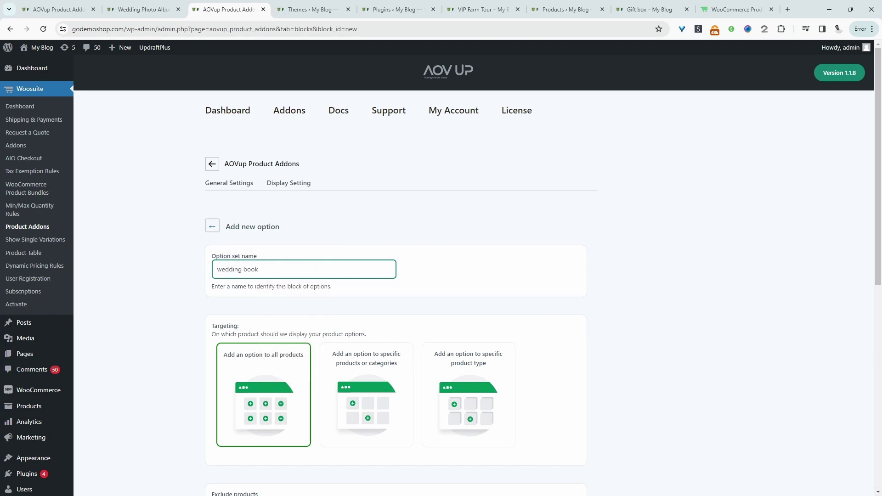
scroll(206, 286, down, 1)
click(185, 295)
scroll(184, 299, down, 2)
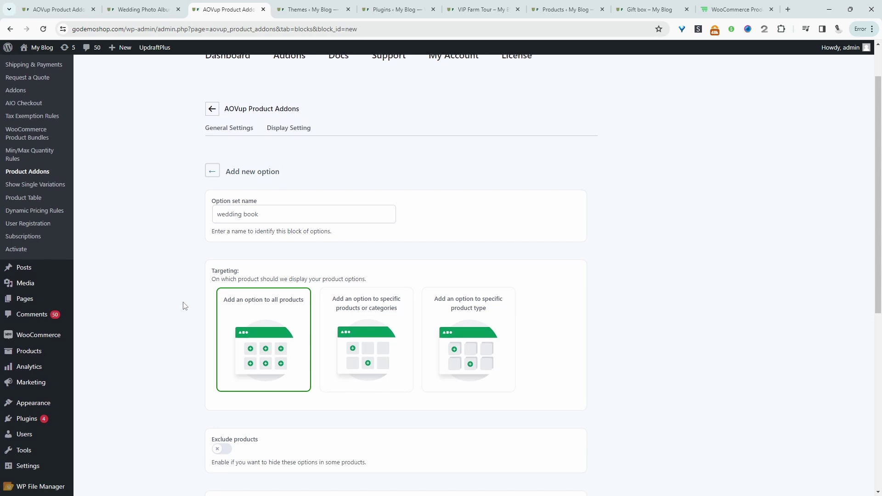
scroll(317, 336, up, 1)
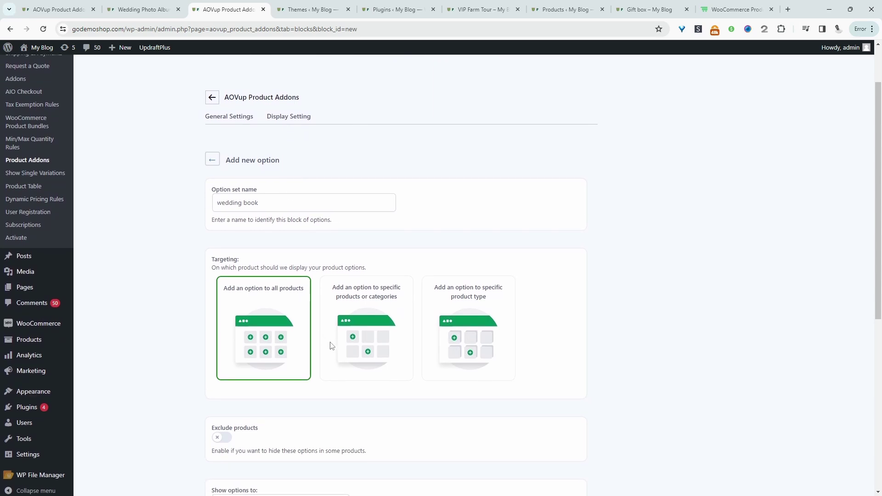
- Target specific products, searching 'wed' to select Wedding Photo Album Photo Book
click(386, 348)
click(287, 444)
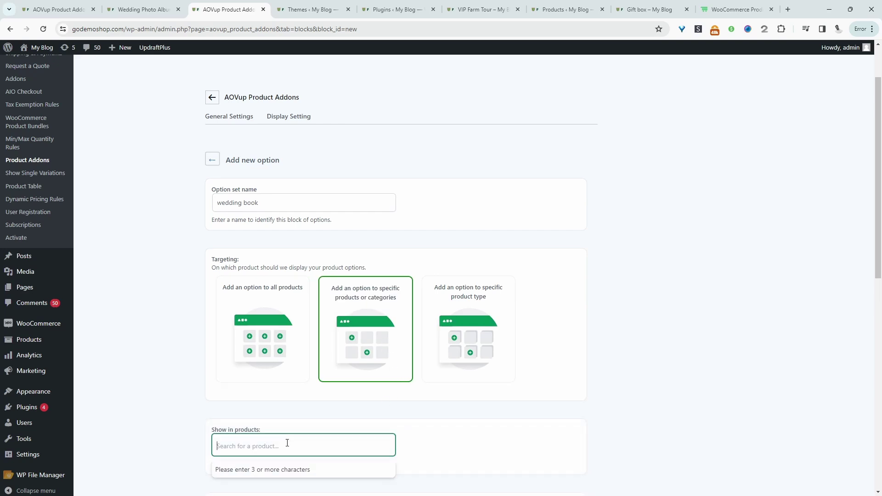
text(we)
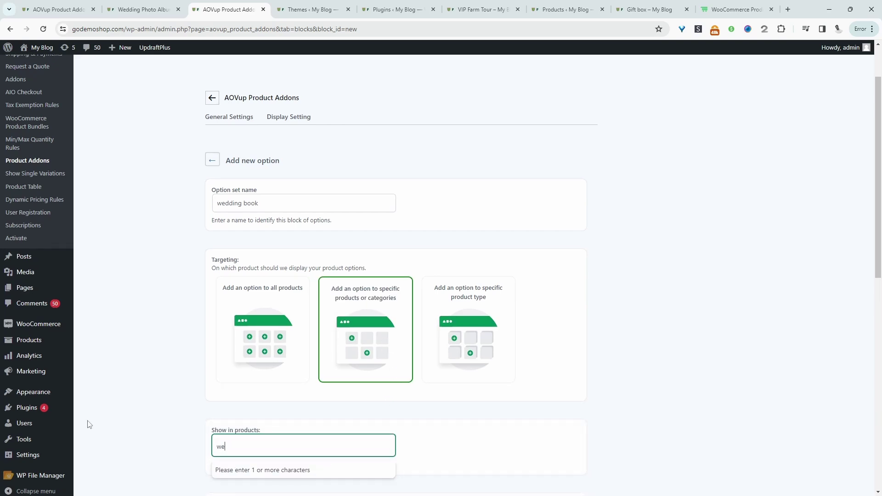
text(d)
scroll(260, 408, down, 2)
click(259, 407)
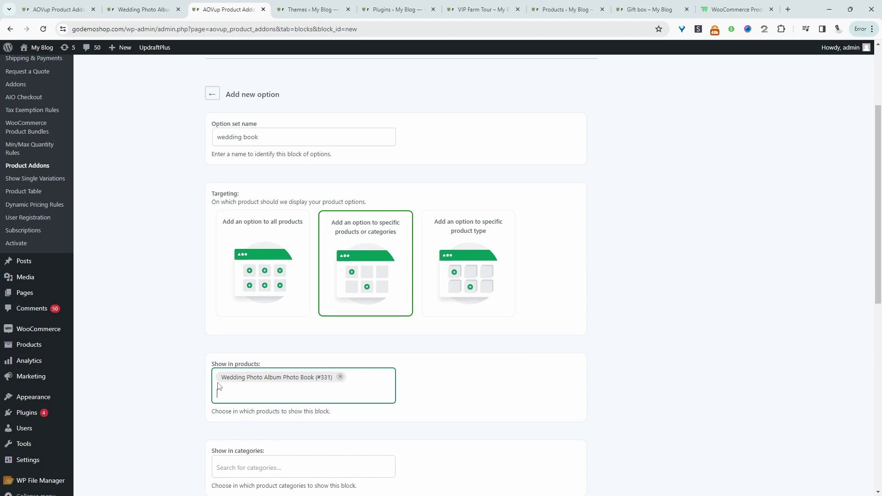
scroll(252, 372, down, 8)
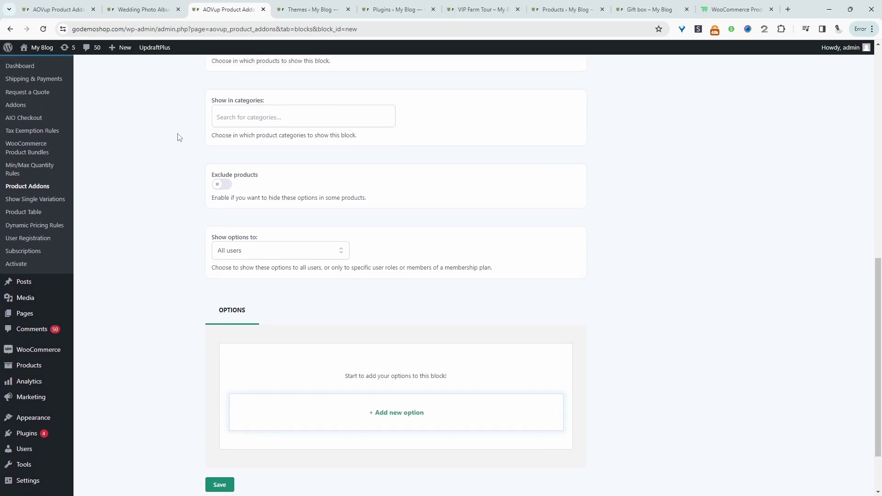
scroll(289, 241, down, 1)
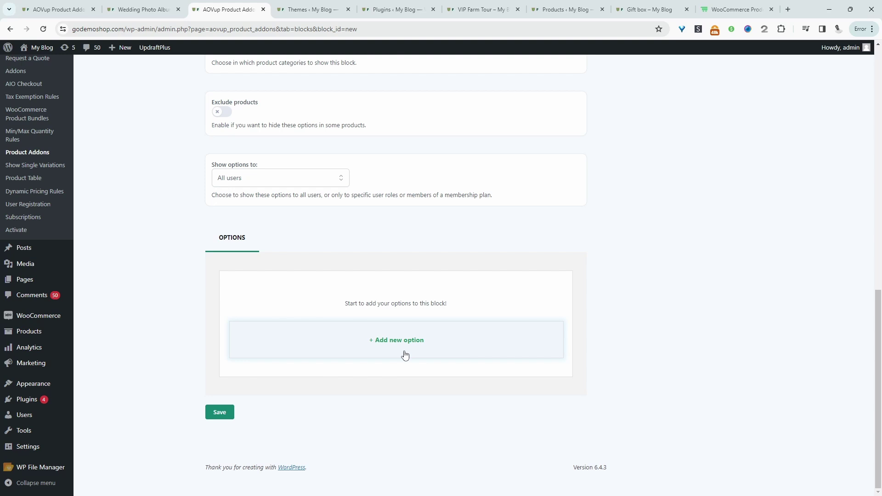
- Add a Label or image option titled 'Book size'
click(360, 351)
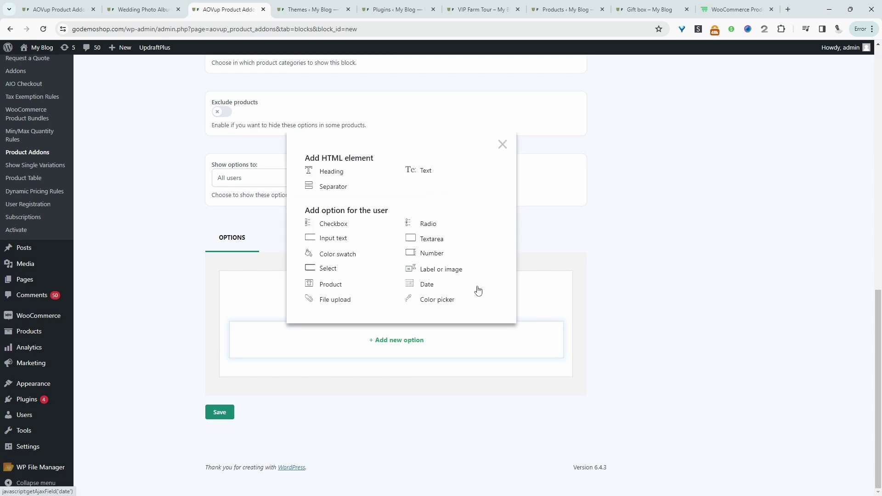
click(440, 270)
click(628, 201)
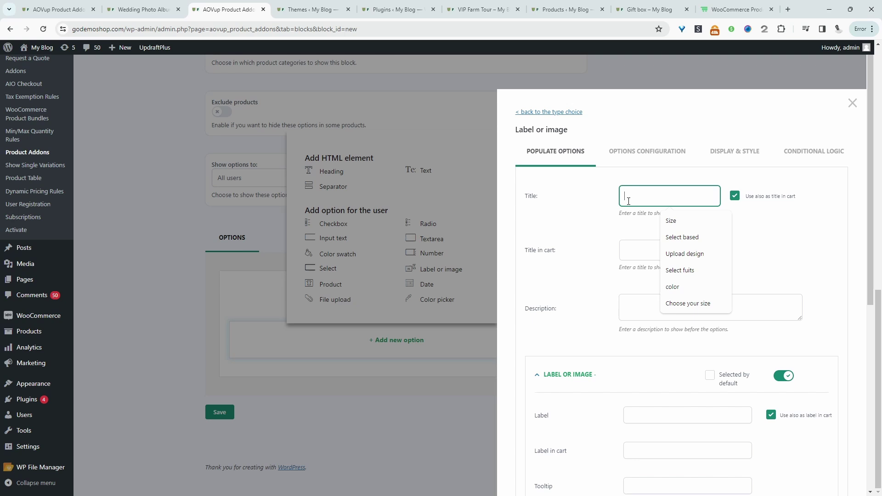
text(Book size)
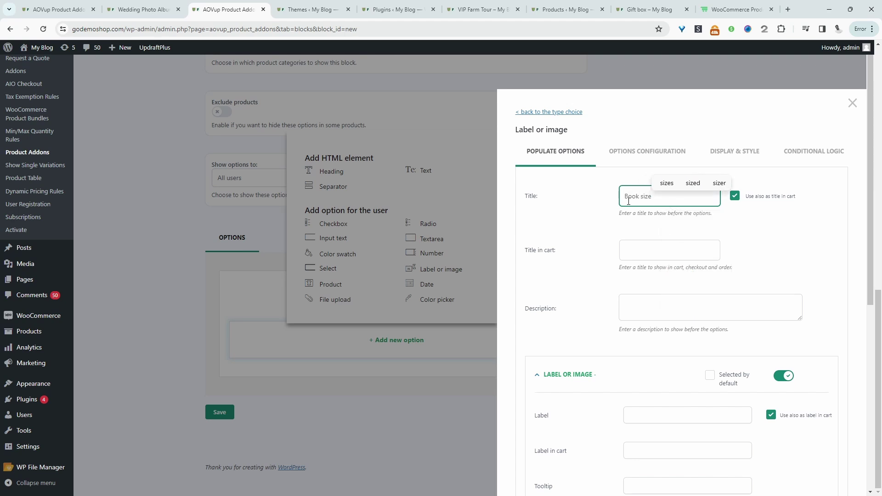
scroll(639, 309, down, 2)
- Give Book size three choices: 8x8, 11x8 and 12x12
click(638, 308)
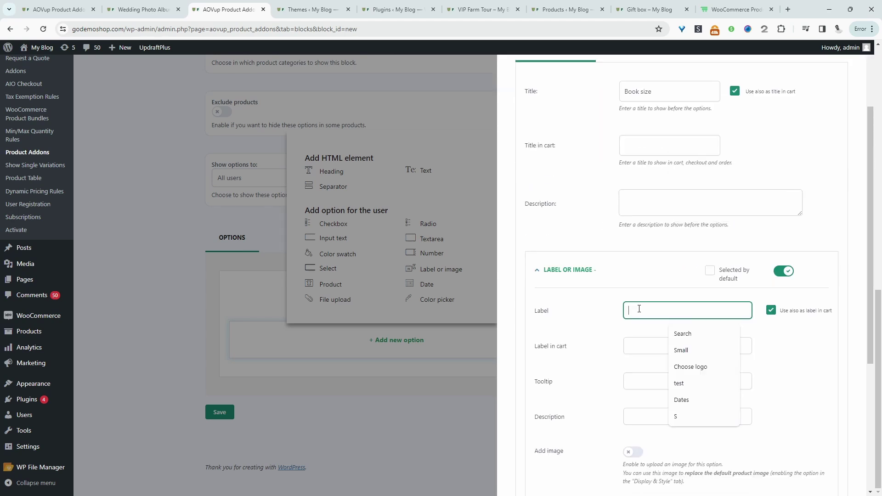
text(8x8)
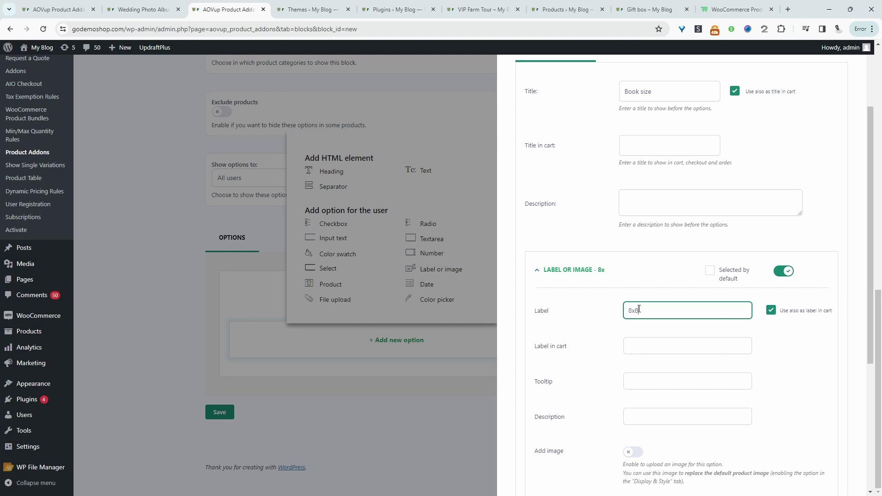
scroll(610, 447, down, 4)
click(625, 433)
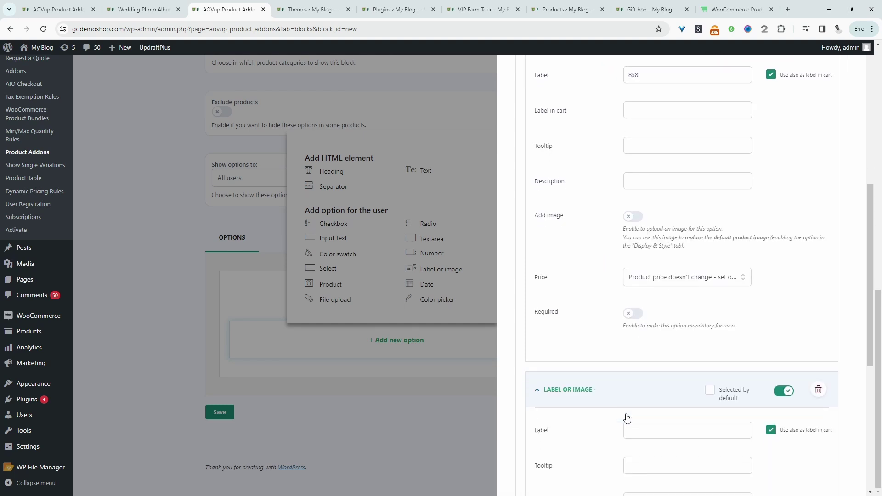
click(664, 238)
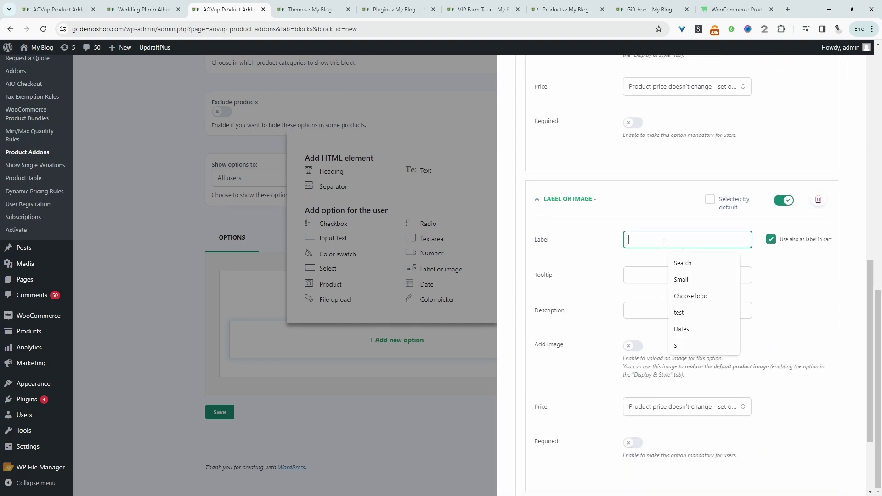
text(11x8)
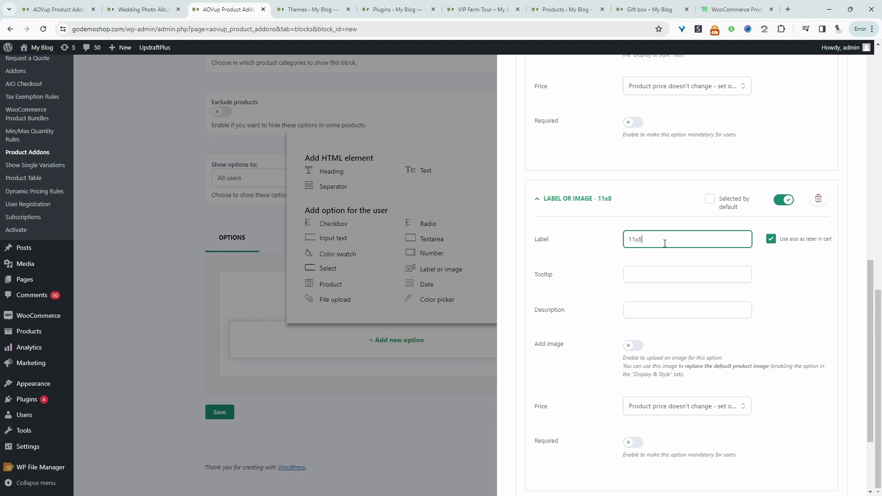
scroll(665, 275, down, 3)
click(675, 405)
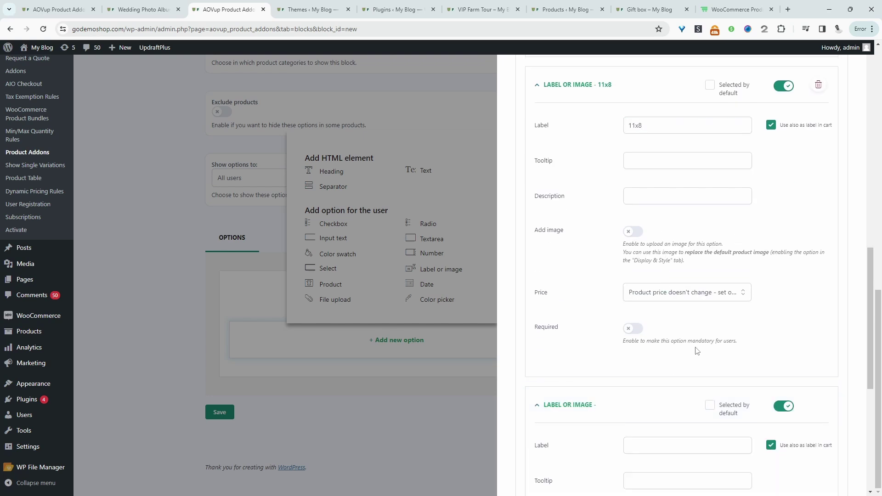
scroll(703, 355, down, 4)
click(642, 248)
text(12x12)
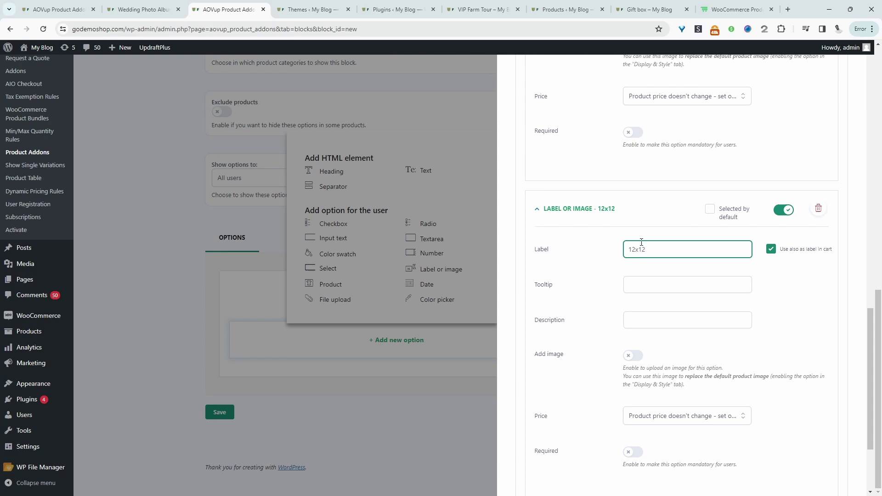
- Make the 11x8 size increase the product price by a regular cost of 2
scroll(641, 242, up, 9)
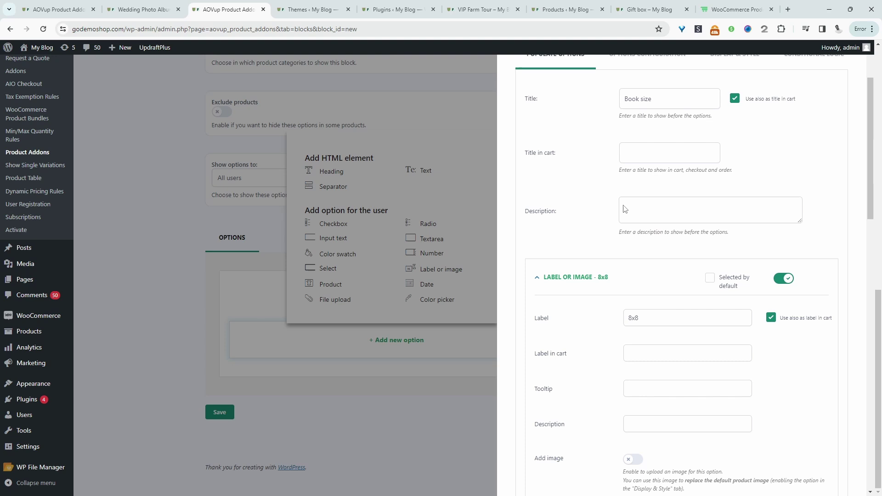
scroll(625, 210, up, 2)
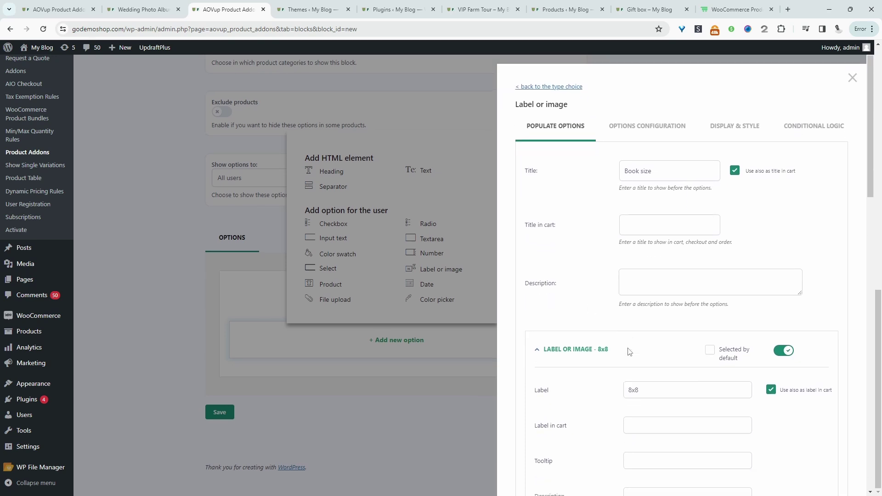
scroll(629, 351, down, 8)
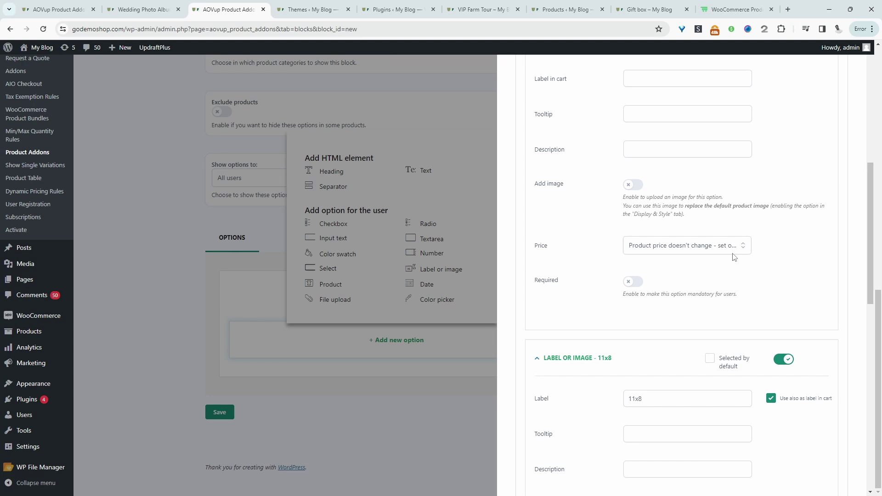
scroll(734, 258, down, 5)
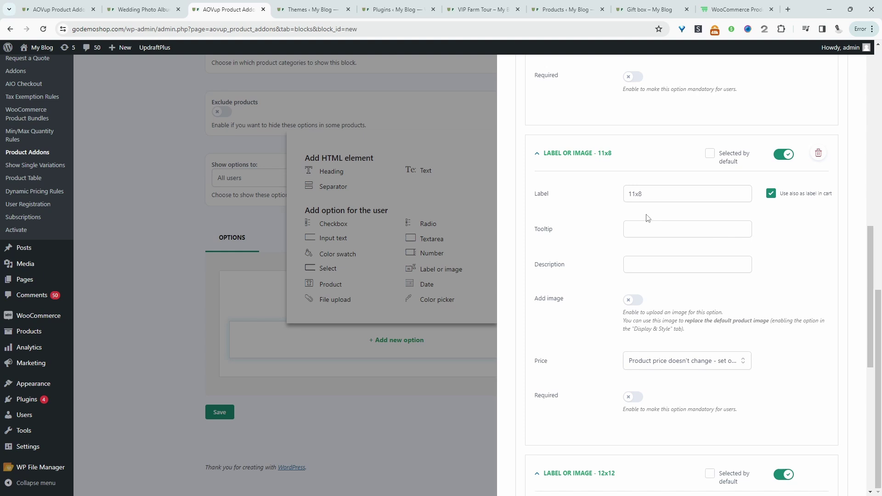
scroll(649, 219, down, 3)
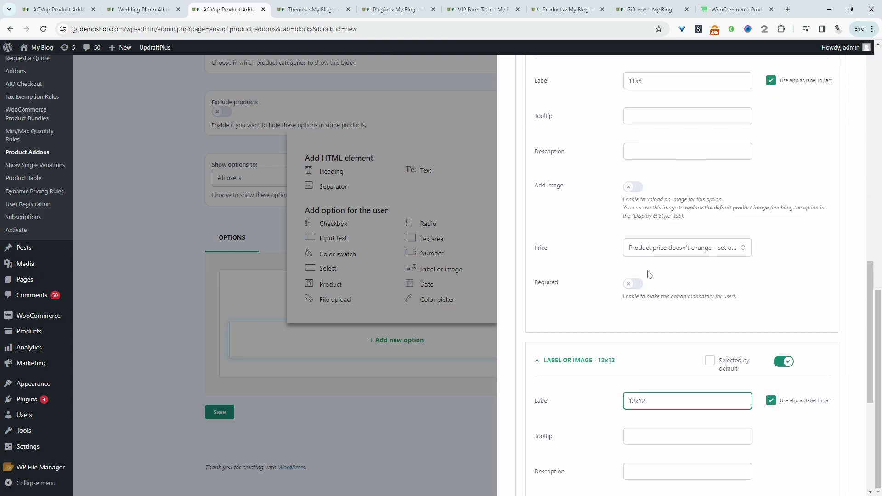
click(657, 247)
click(661, 296)
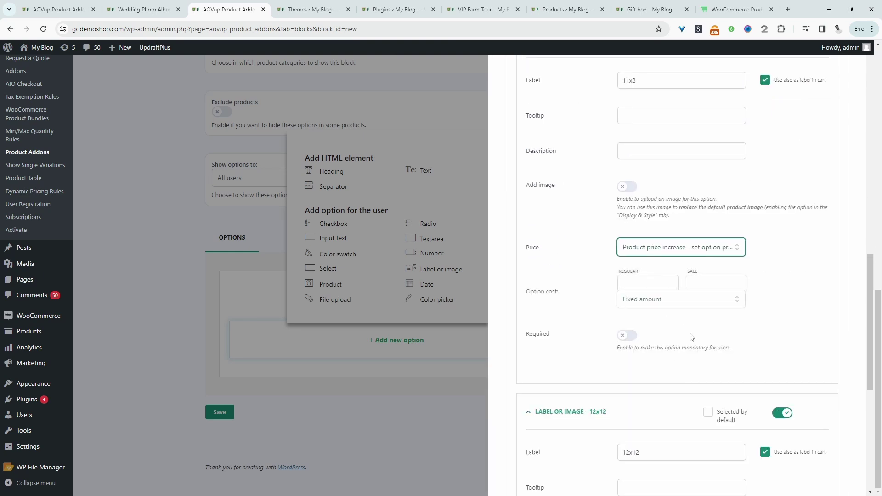
click(650, 283)
text(2)
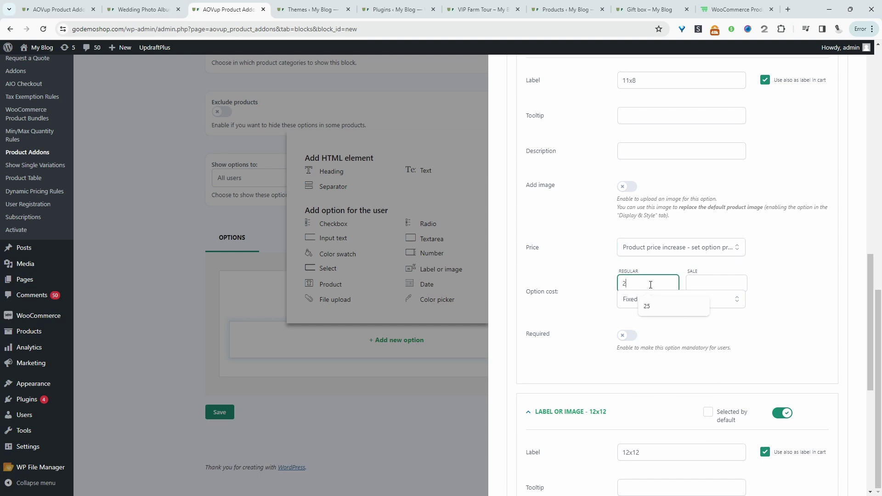
- Make the 12x12 size increase the product price by a regular cost of 5
scroll(645, 303, down, 7)
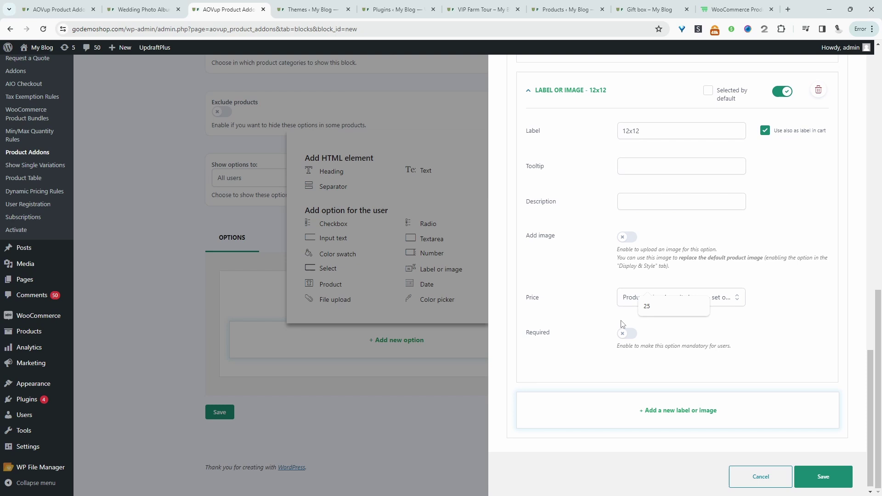
click(626, 305)
click(643, 347)
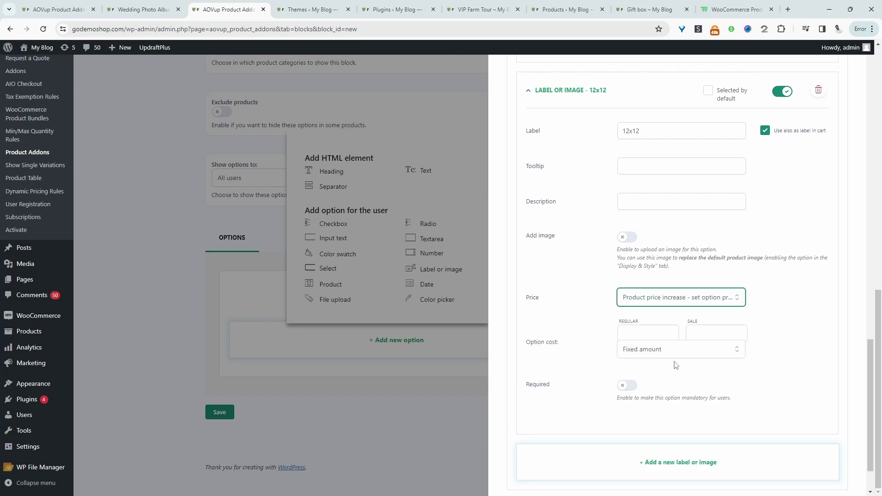
click(646, 339)
text(5)
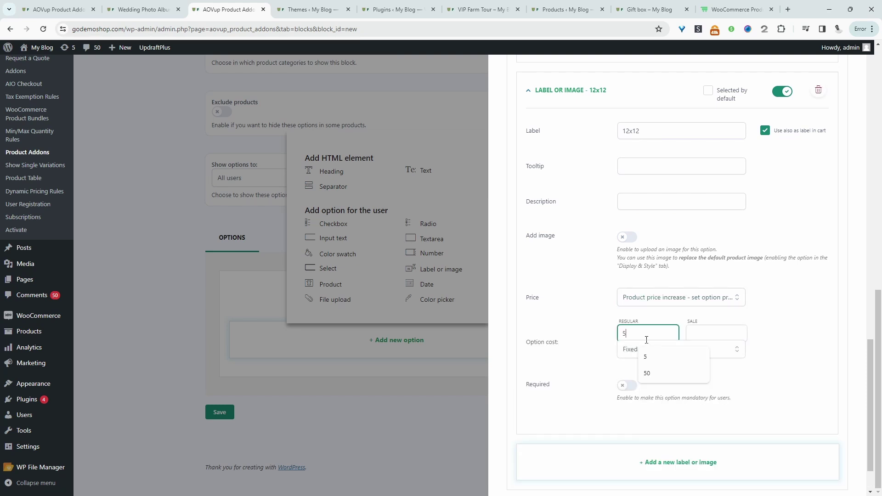
click(806, 348)
scroll(815, 436, down, 2)
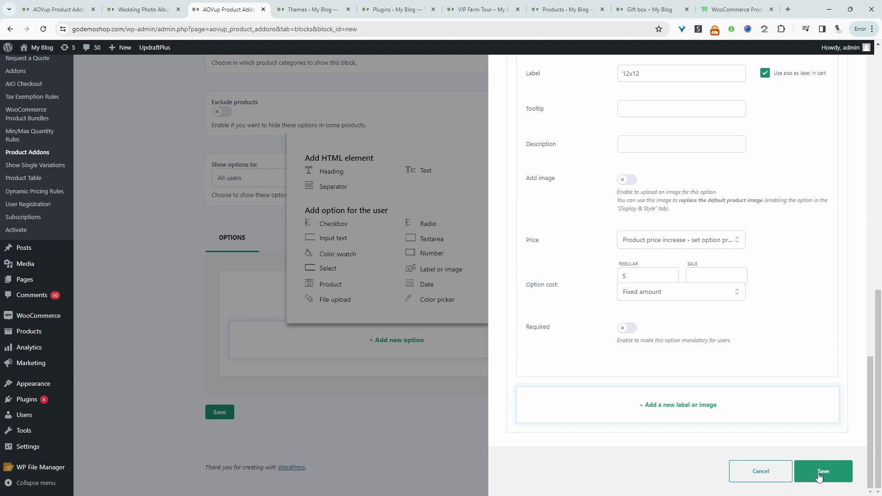
- Save Book size and add a new Label or image option titled 'Cover type'
click(823, 471)
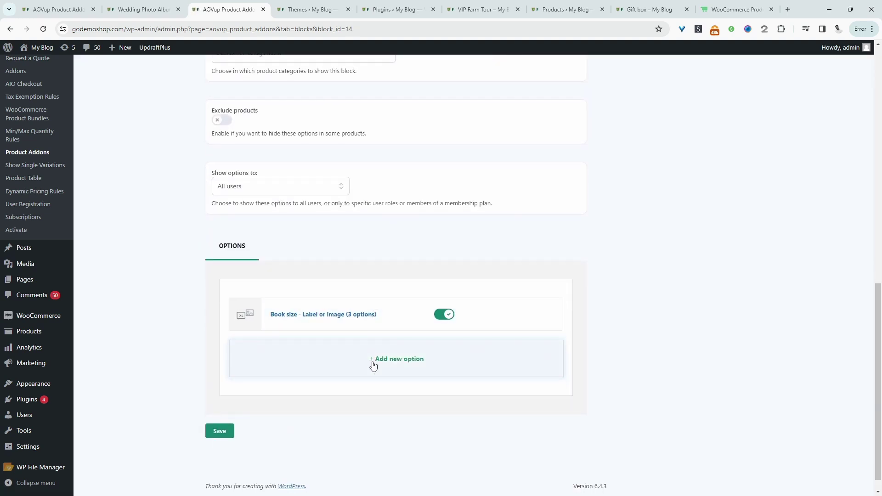
click(374, 364)
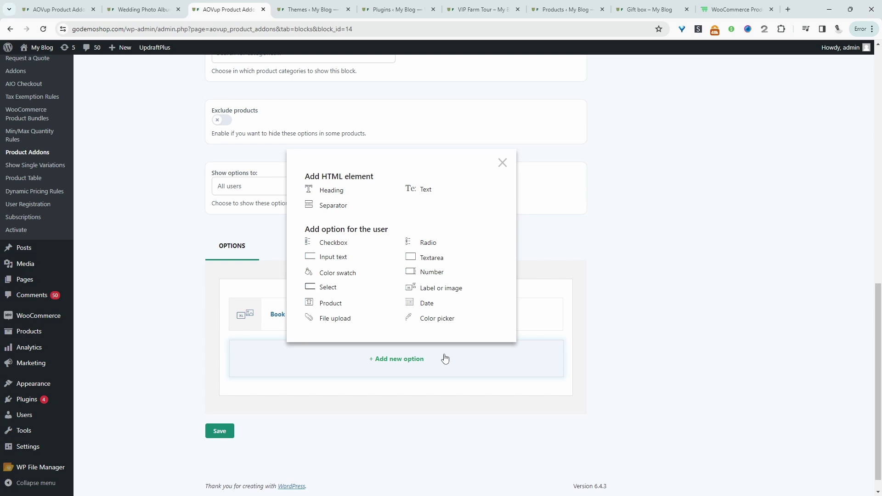
click(434, 294)
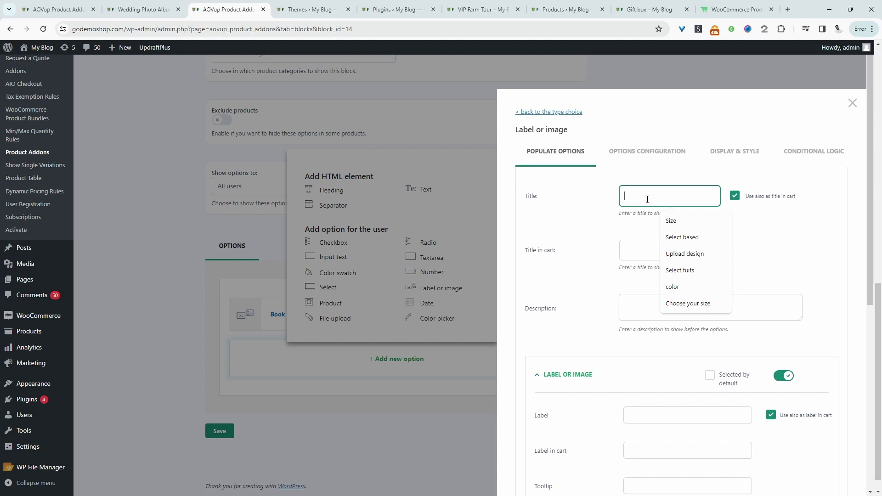
text(Cover type)
scroll(656, 215, down, 4)
- Label the first cover choice 'Soft cover' and add a second, empty choice
click(667, 229)
text(Soft cover)
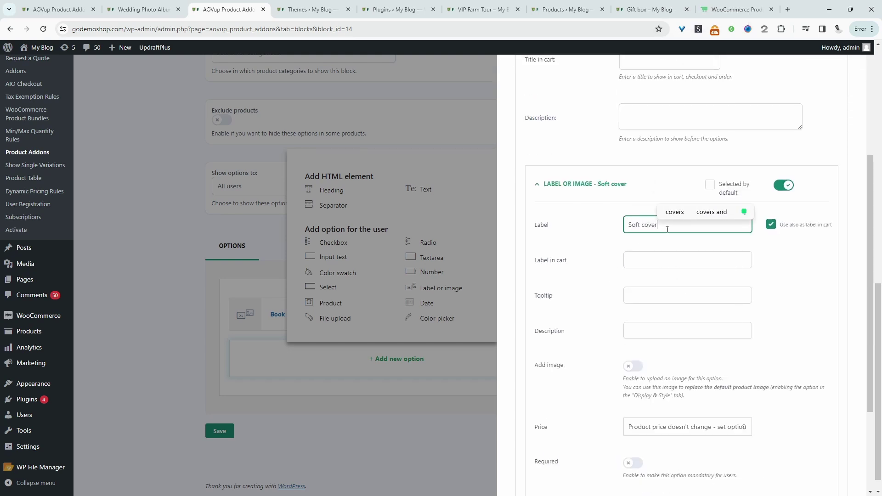
scroll(667, 229, down, 3)
scroll(661, 285, down, 1)
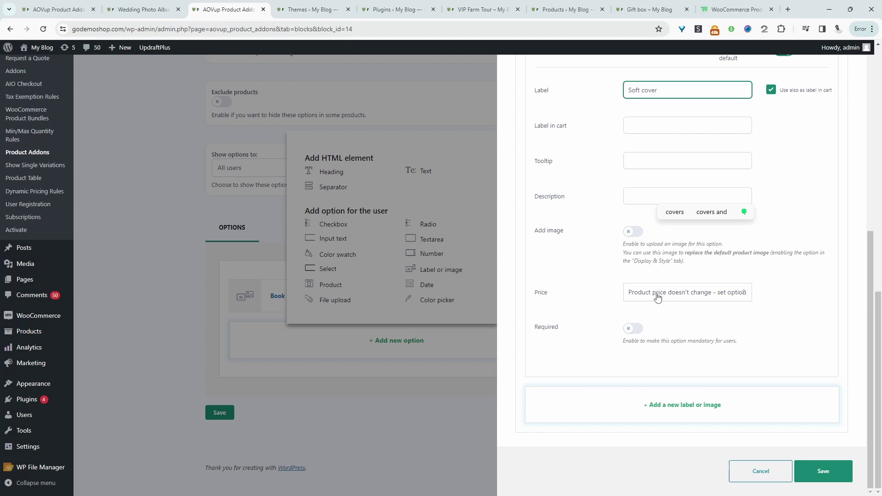
click(634, 406)
- Name the second cover choice 'Hard cover- Matte' with a price increase of 5
scroll(564, 384, down, 4)
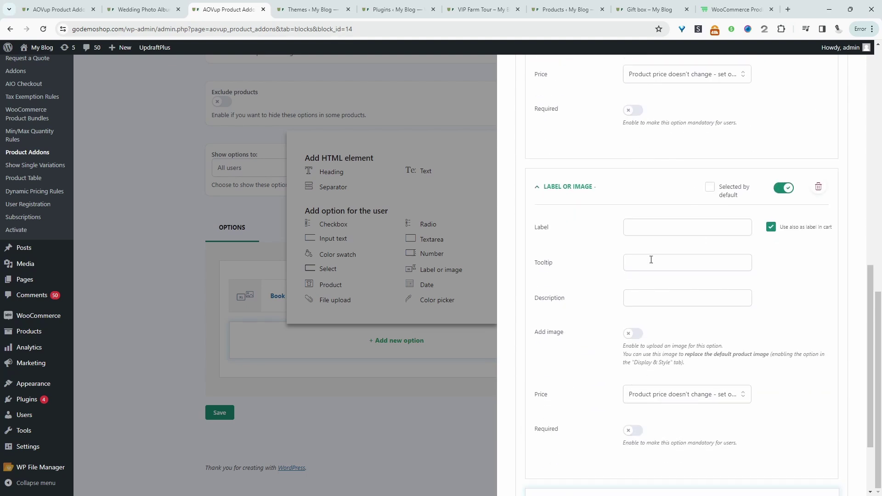
click(657, 232)
text(Har)
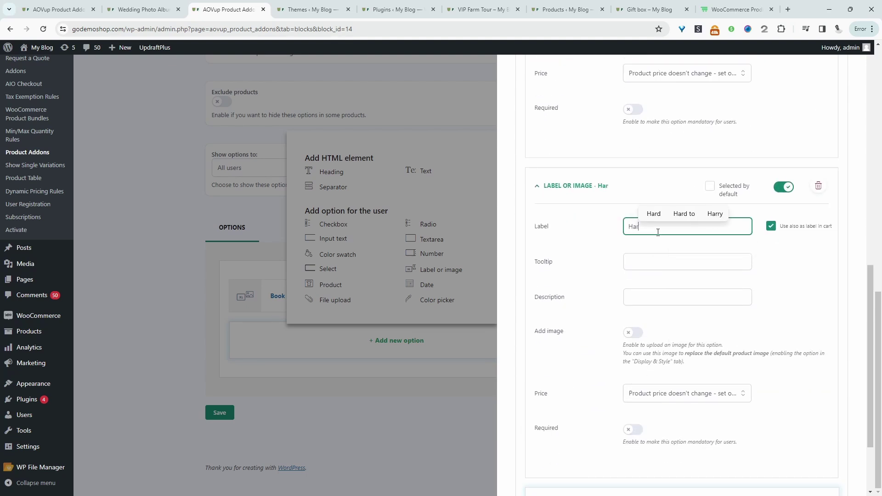
text(d cover- Matter)
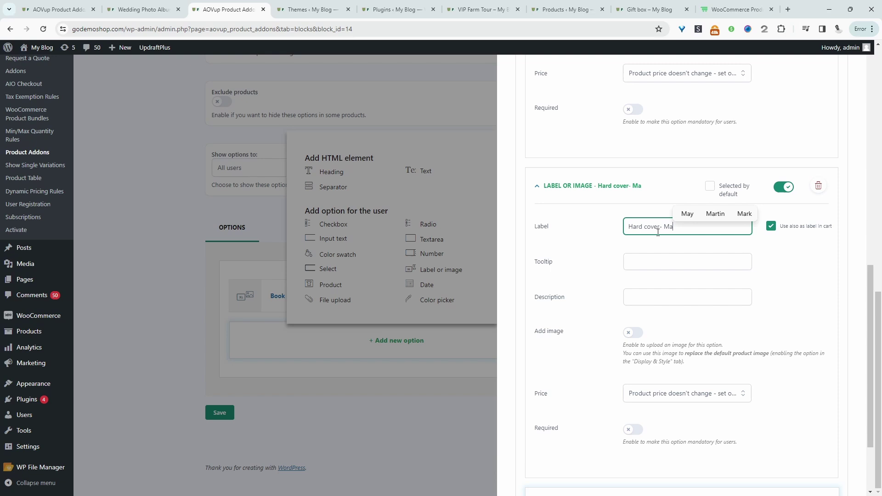
key(BackSpace)
scroll(657, 232, down, 2)
click(675, 303)
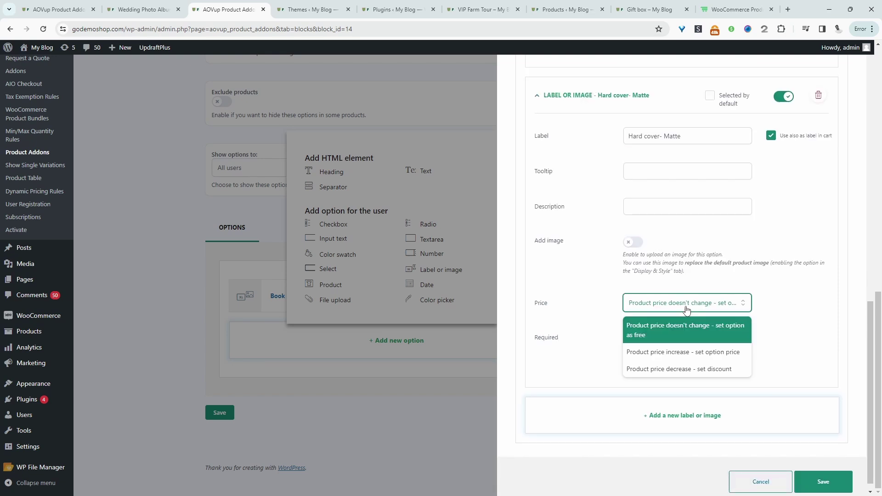
click(672, 352)
click(639, 338)
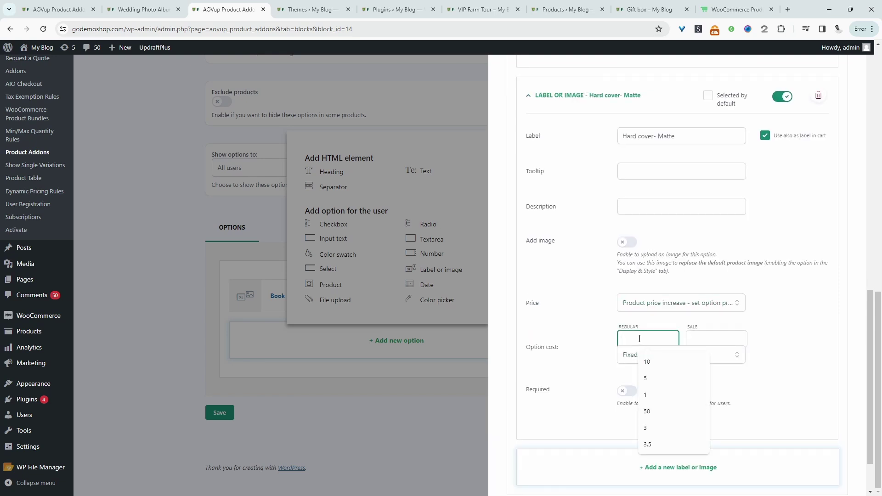
text(5)
scroll(634, 367, down, 1)
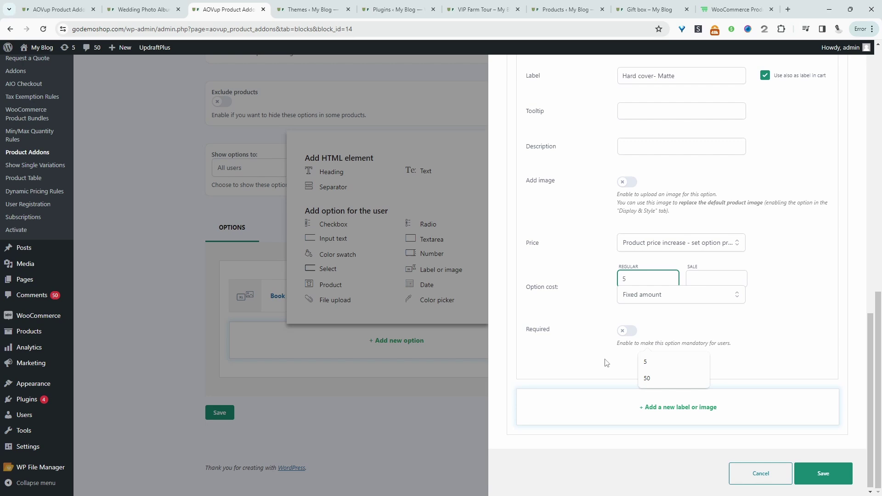
- Add a 'Premium leather' cover choice adding 15 to the price, and save Cover type
click(594, 404)
scroll(689, 320, down, 3)
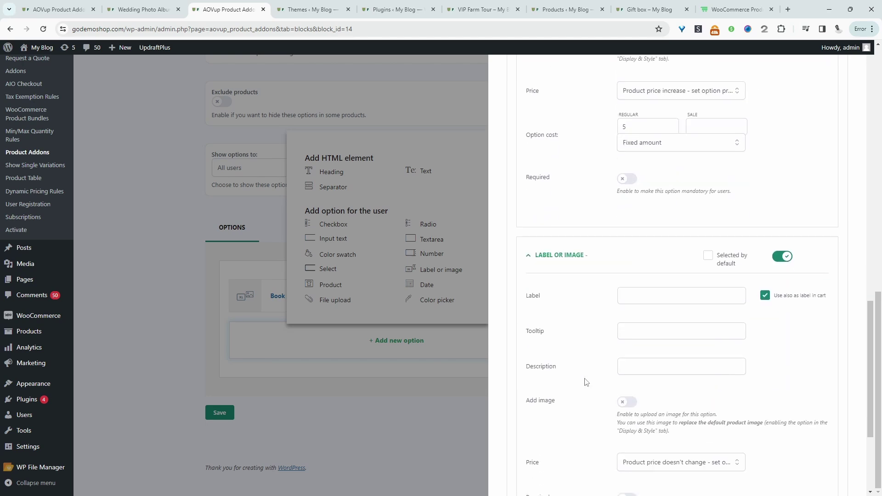
click(643, 290)
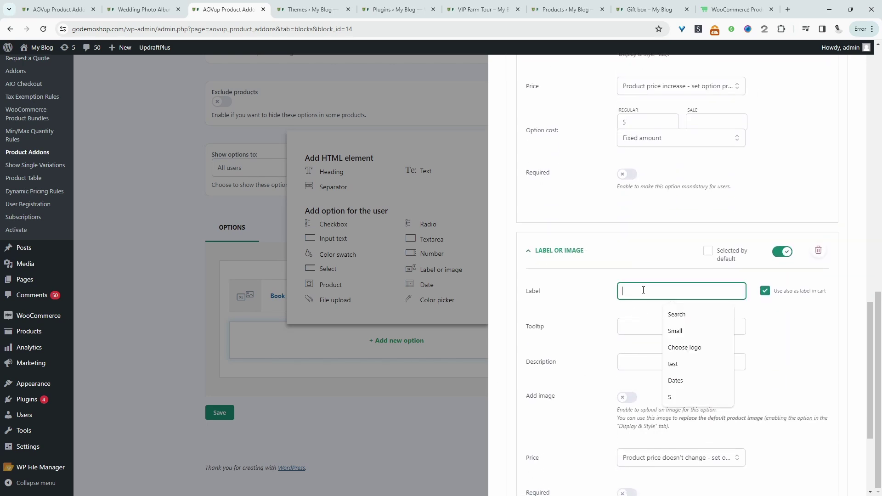
text(Premium  leather)
scroll(774, 328, down, 3)
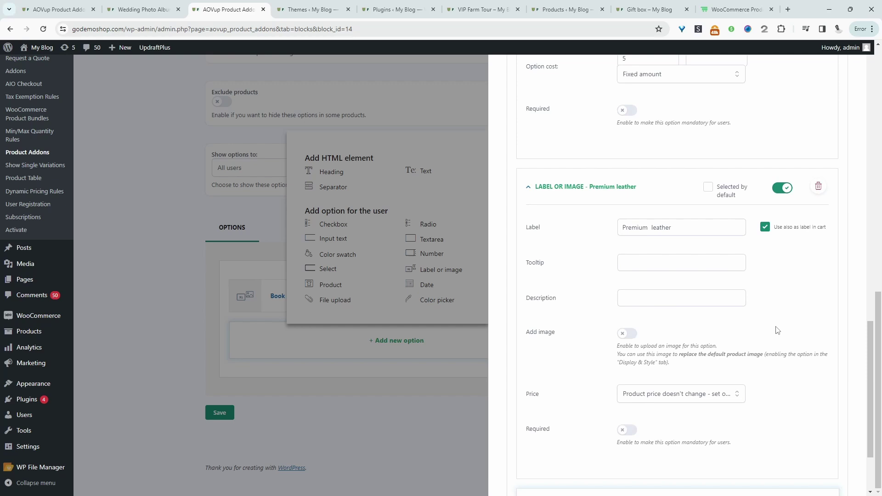
click(696, 295)
click(671, 340)
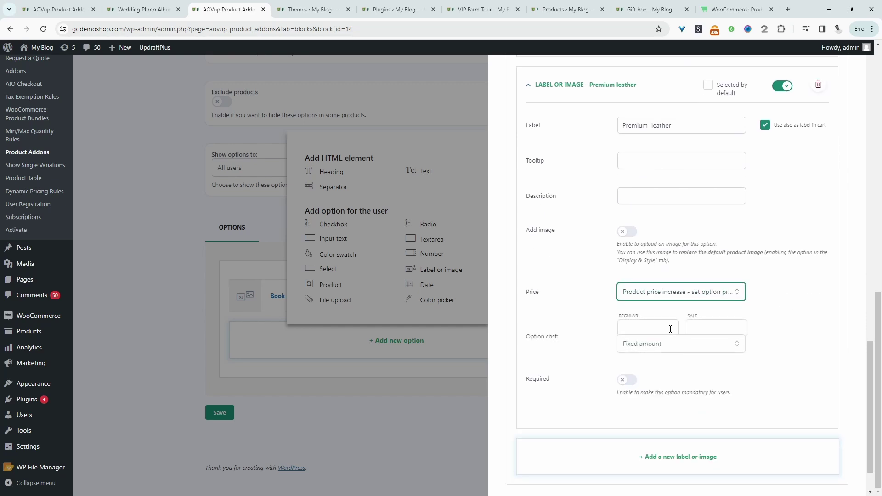
click(638, 327)
text(15)
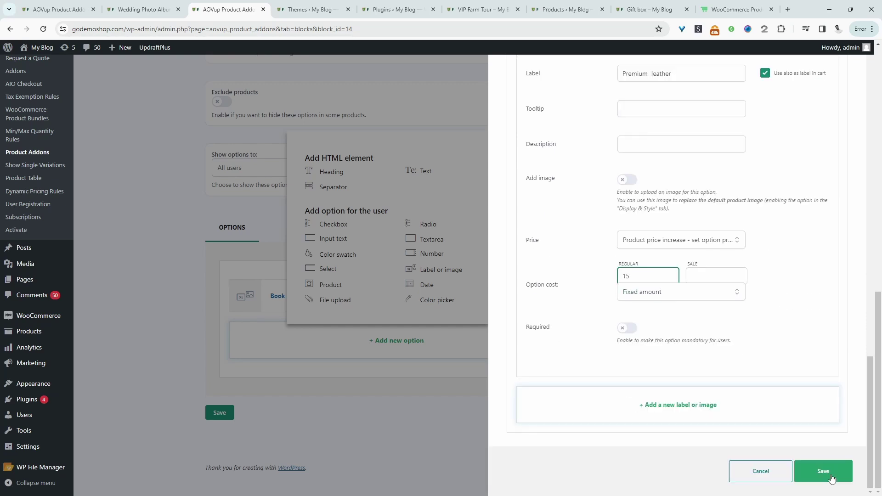
click(830, 477)
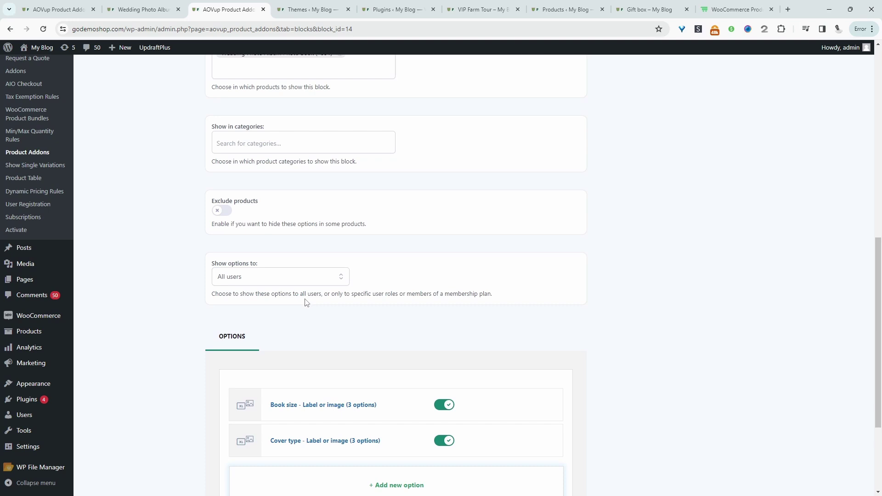
scroll(307, 302, down, 3)
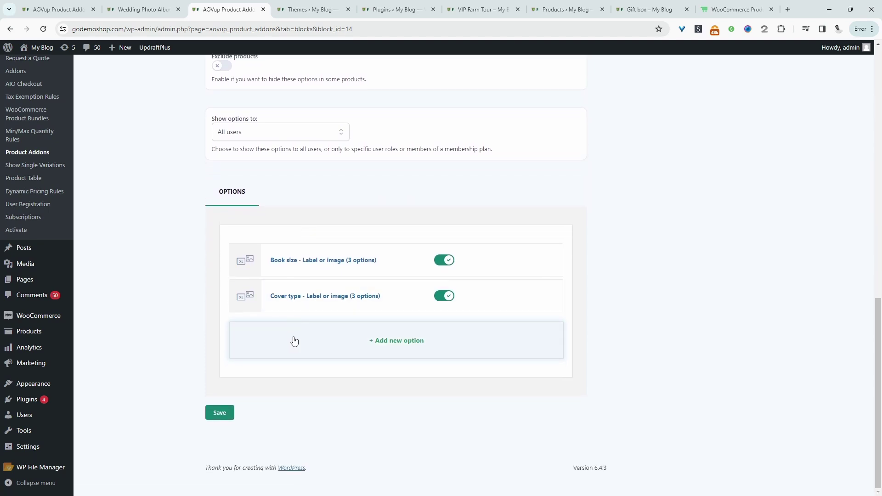
- Add a Checkbox option titled 'Add personal message'
click(294, 343)
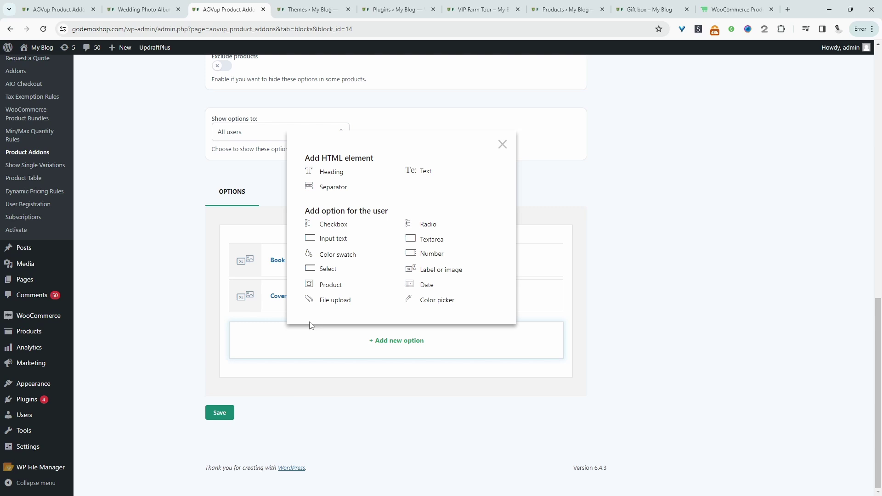
click(317, 228)
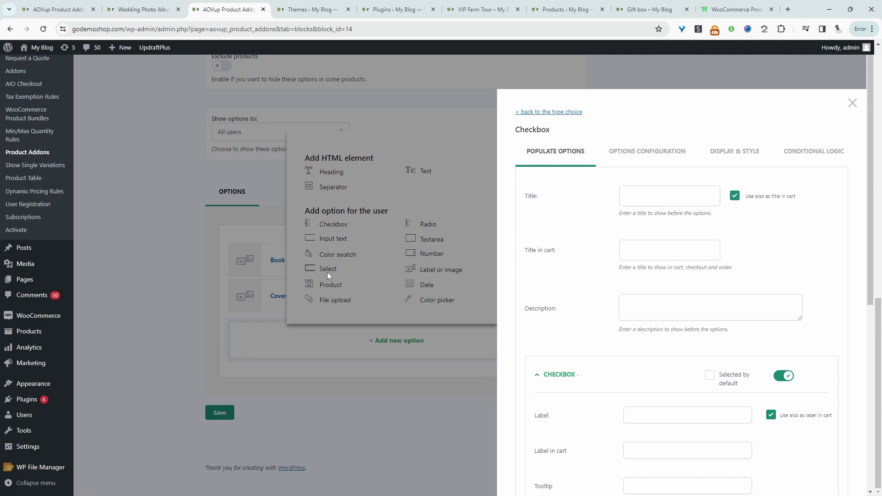
click(639, 194)
text(Add personal message)
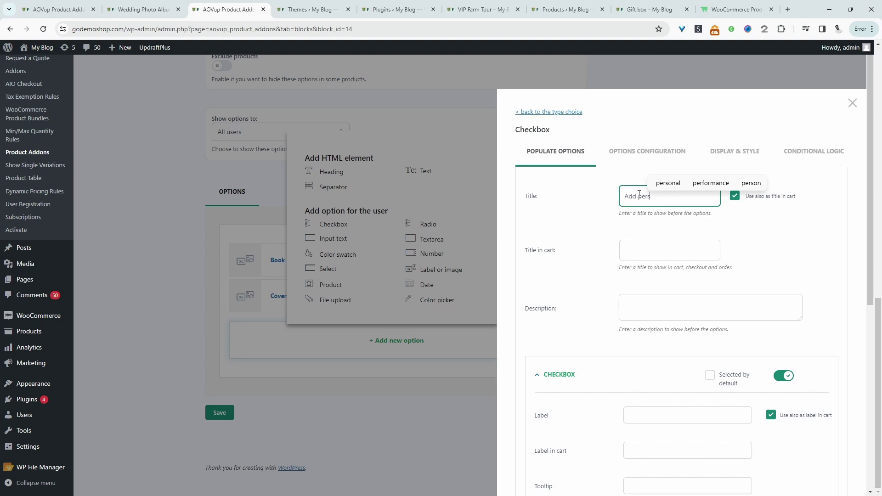
scroll(601, 275, down, 3)
- Give the checkbox the choices 'No' and 'Yes' and save it
click(630, 276)
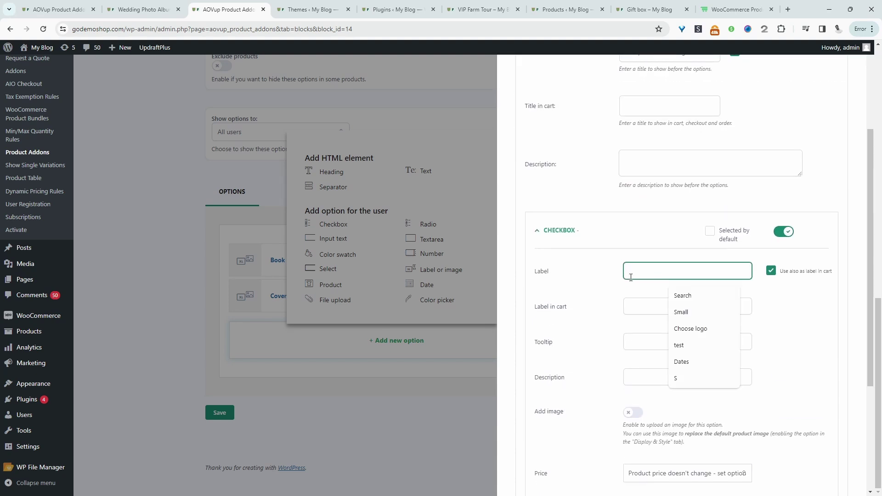
text(No)
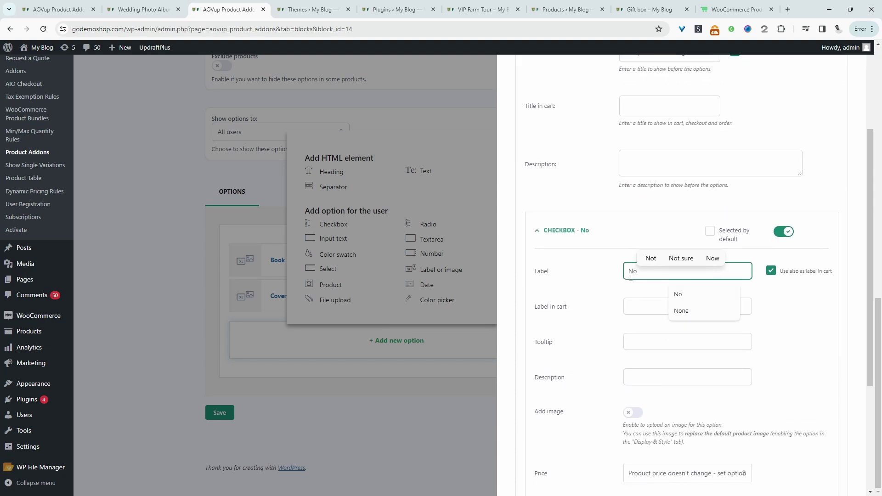
scroll(631, 277, down, 4)
click(625, 427)
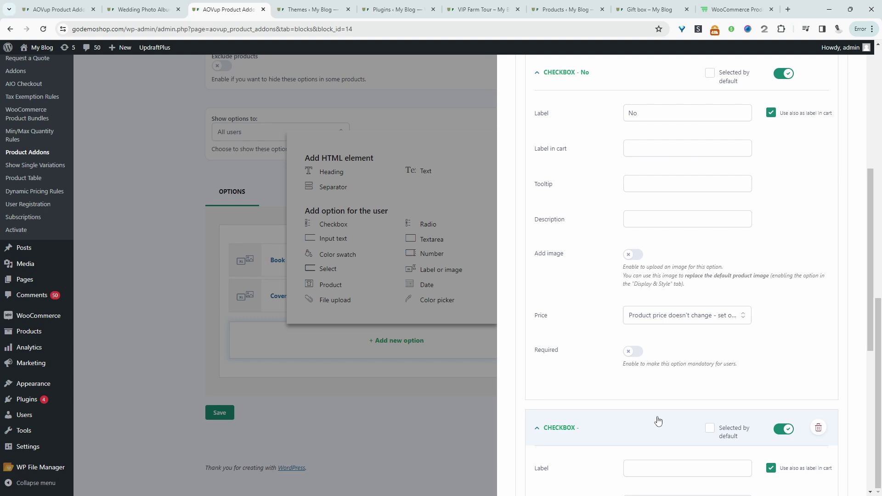
scroll(602, 415, down, 3)
click(654, 311)
text(Yes)
scroll(654, 311, down, 4)
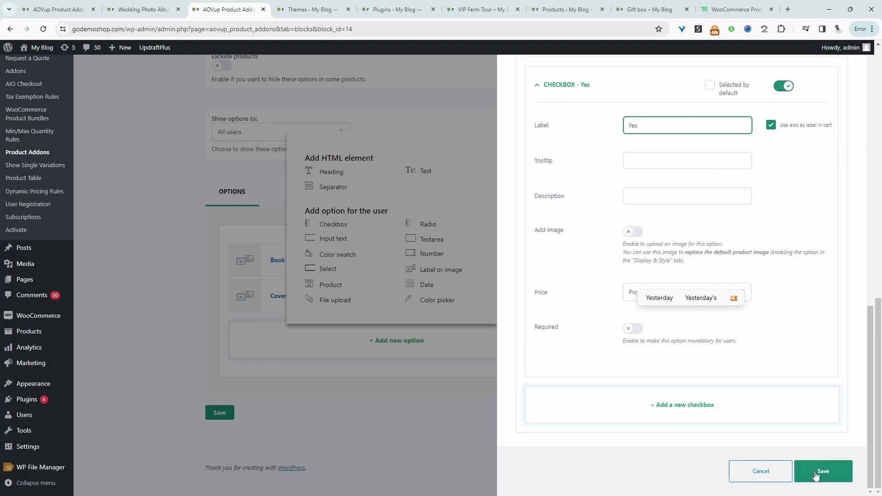
click(820, 475)
- Add a new Textarea option to the add-on block
scroll(392, 359, down, 5)
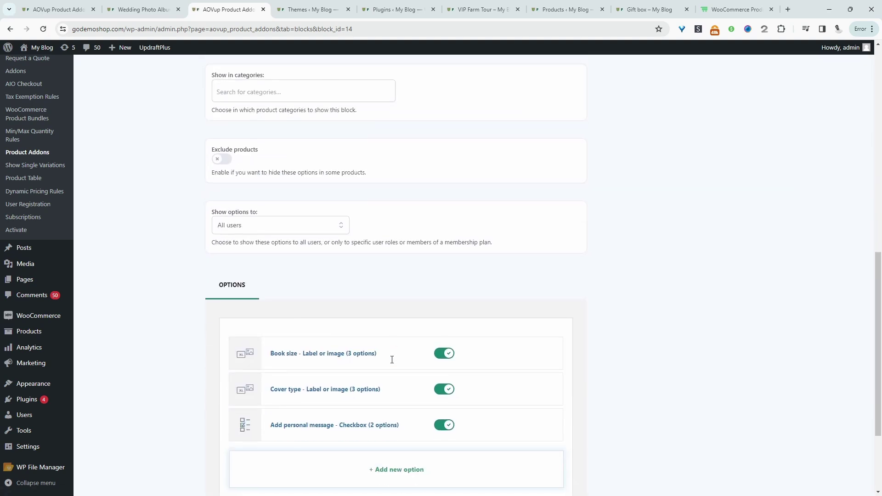
mouse_move(324, 423)
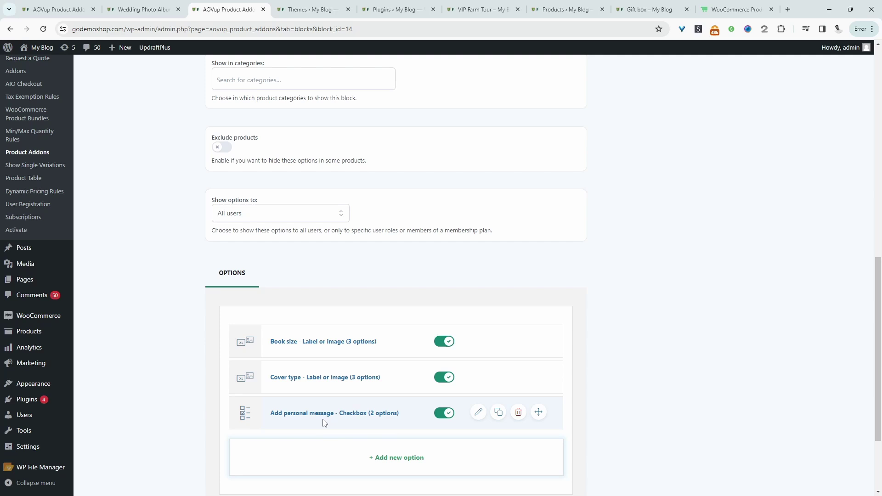
scroll(384, 460, down, 3)
click(445, 360)
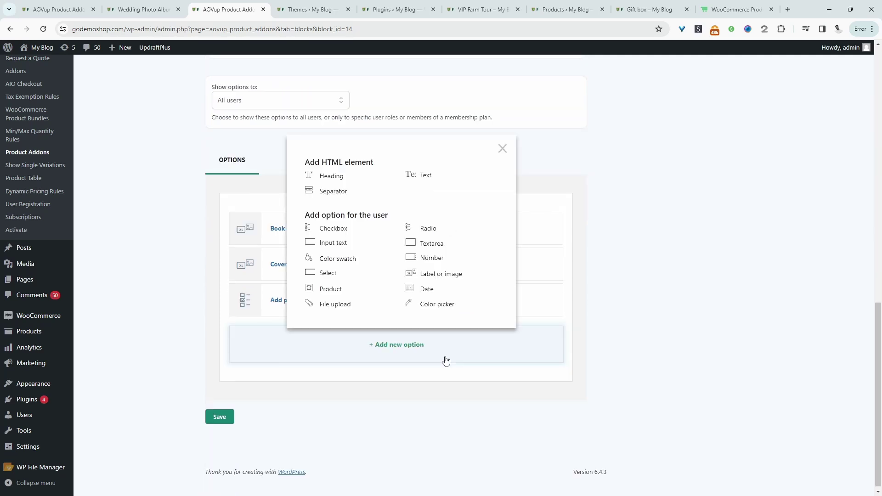
click(429, 245)
- Title the textarea 'Add your message' and give it a short signed sample note as placeholder
click(640, 197)
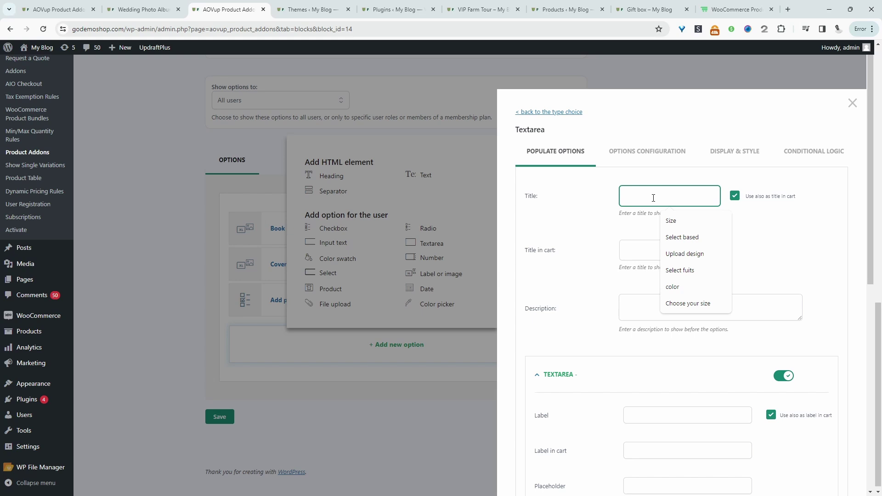
text(Add your message)
scroll(616, 317, down, 3)
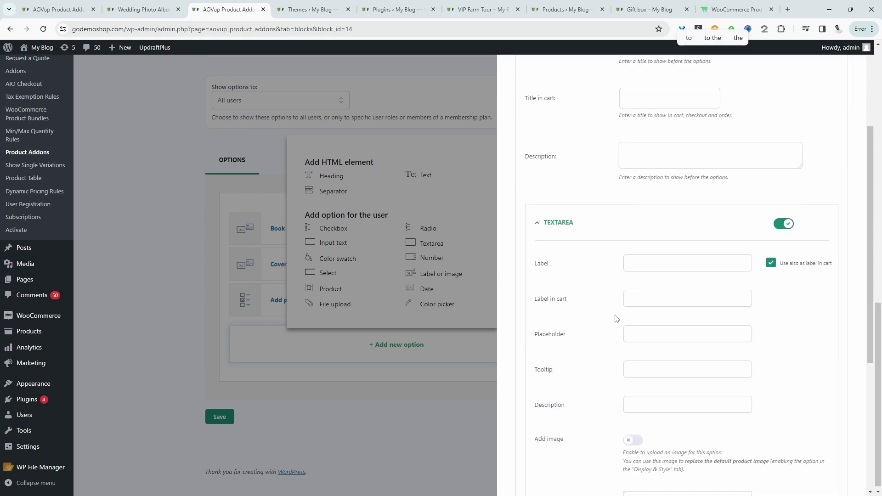
click(640, 337)
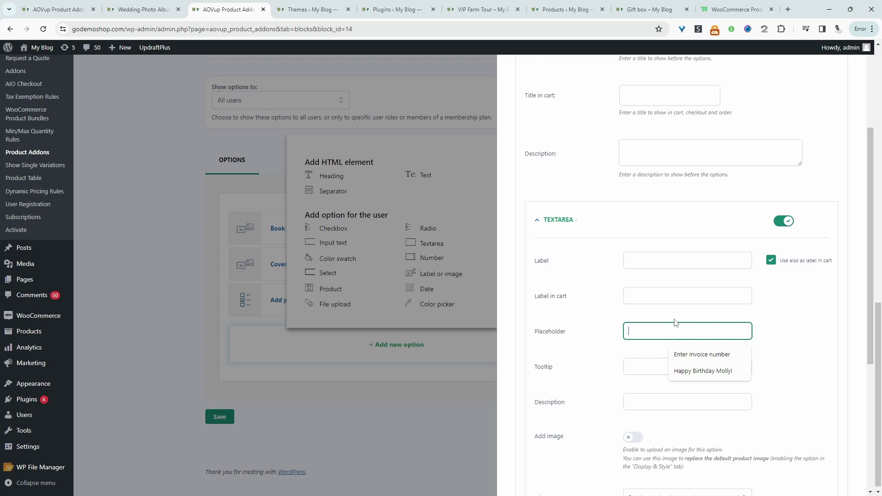
text(Love )
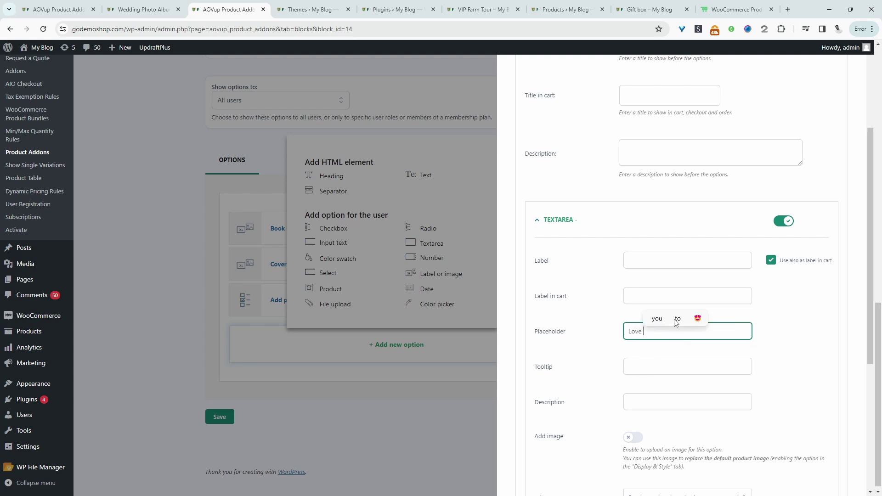
text(John)
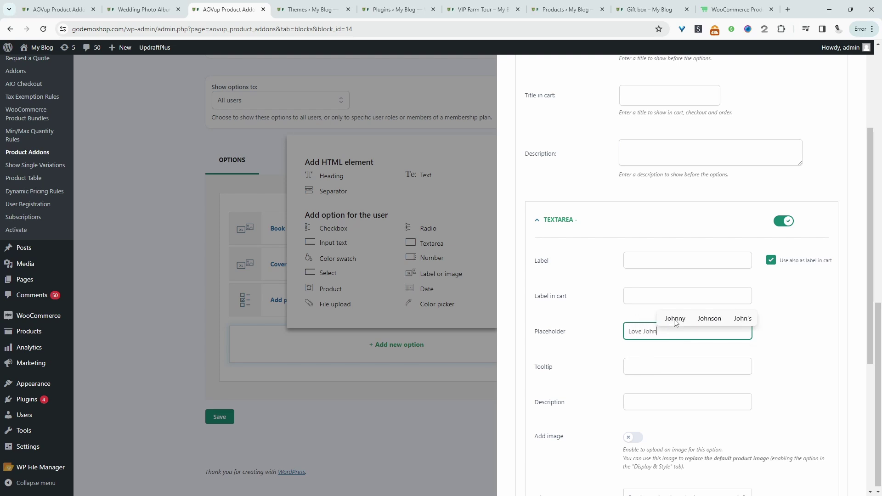
text( :))
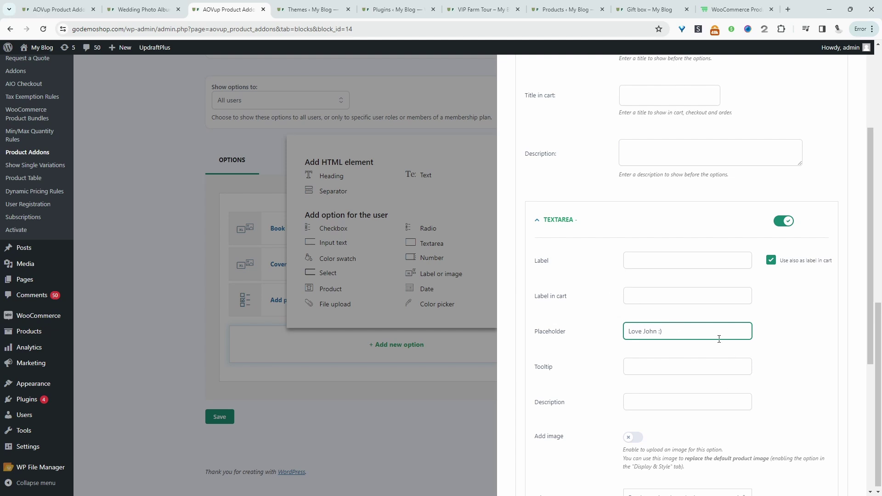
scroll(718, 339, up, 4)
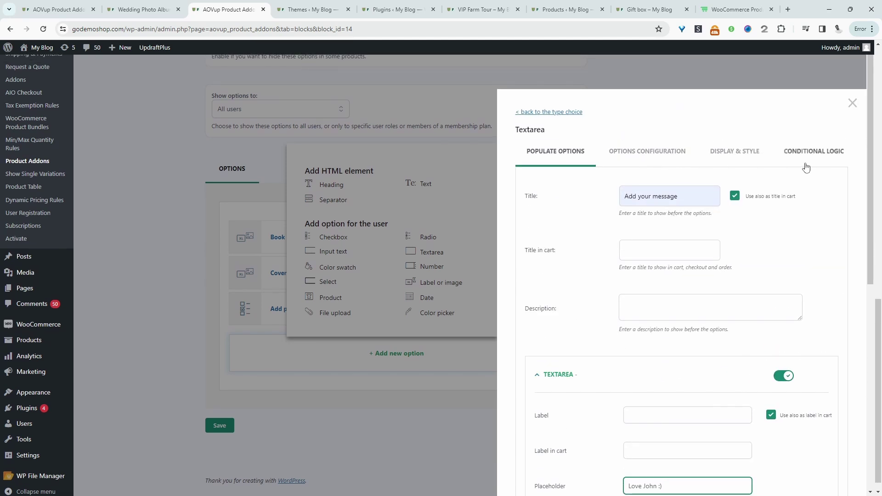
- Enable conditional logic so the textarea shows when any rule matches: personal message '- Yes' is Selected
click(807, 158)
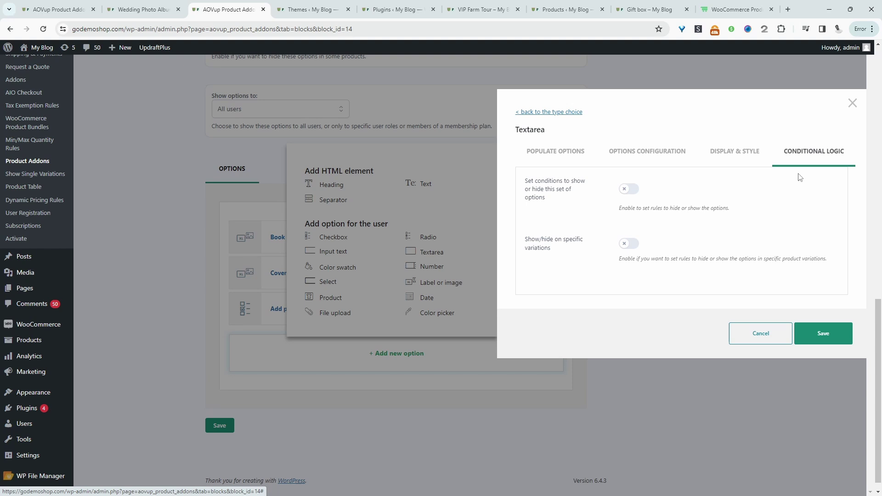
click(629, 190)
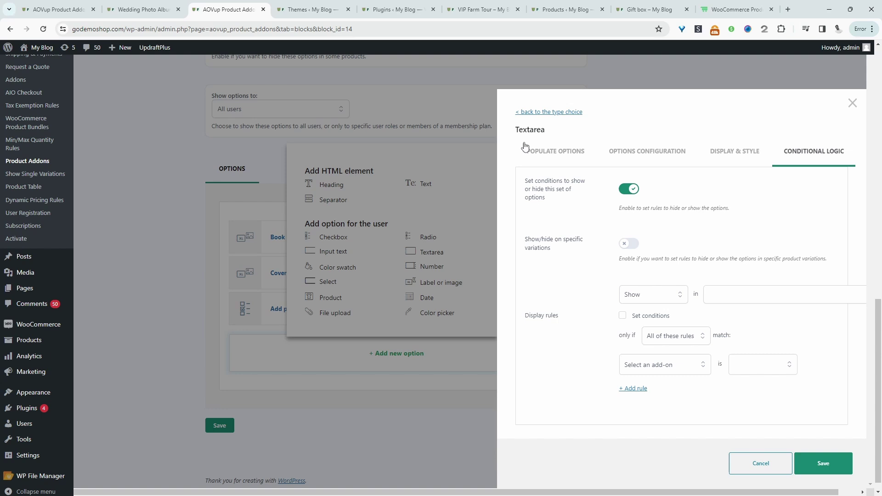
click(654, 342)
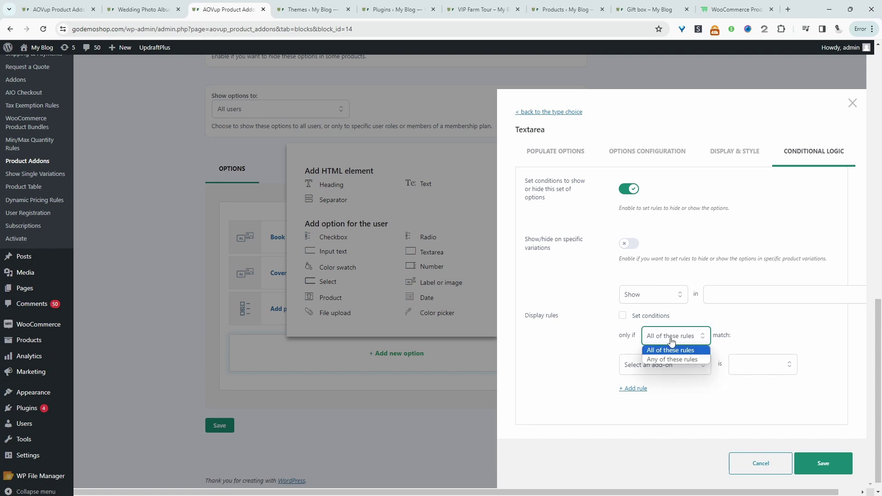
click(658, 355)
click(662, 371)
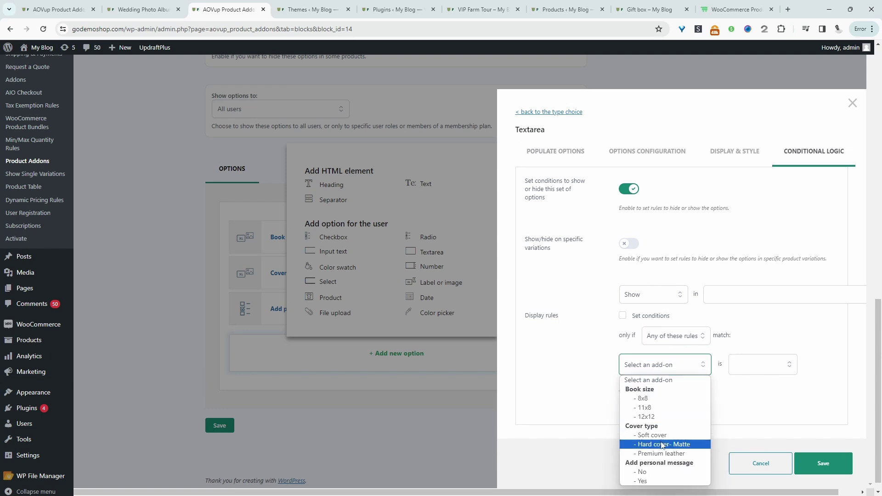
click(649, 481)
click(755, 366)
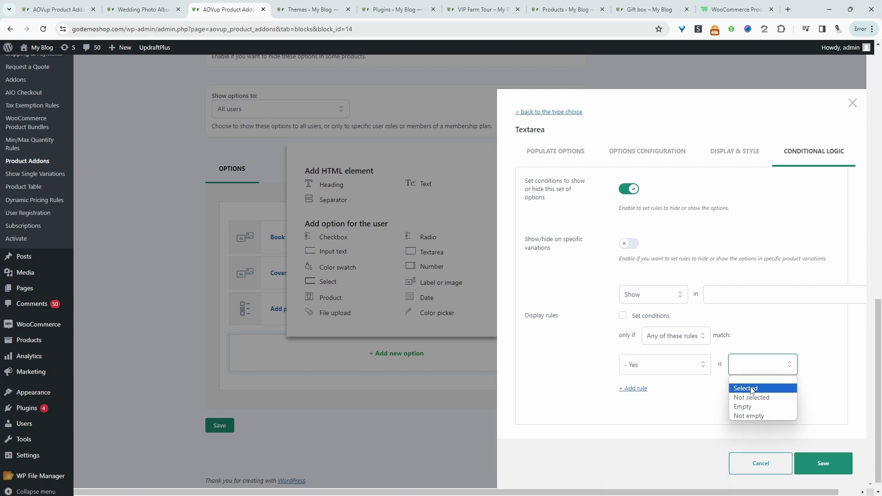
click(750, 389)
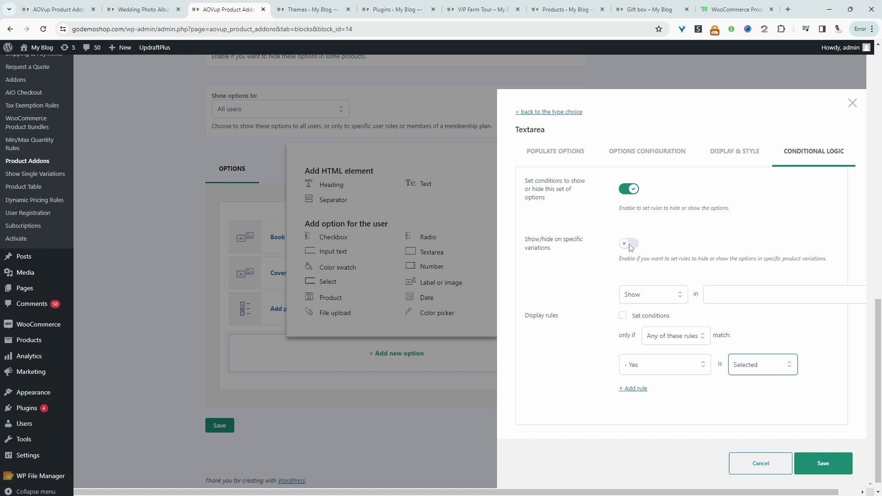
click(823, 464)
- Save the add-on block, which now lists four options
scroll(457, 291, down, 7)
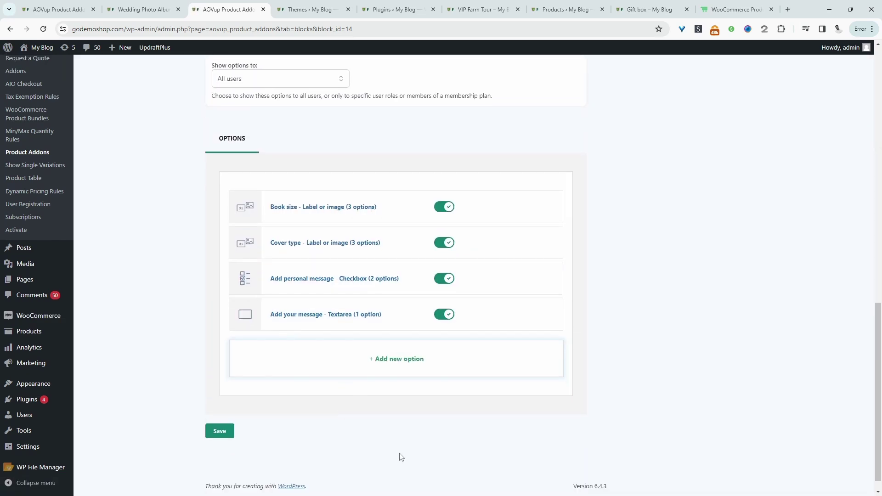
scroll(378, 343, up, 3)
scroll(379, 343, down, 3)
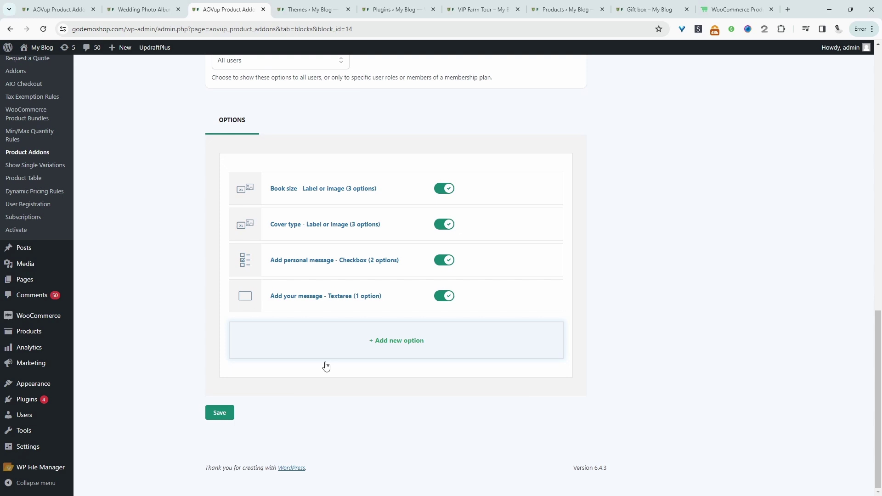
click(219, 412)
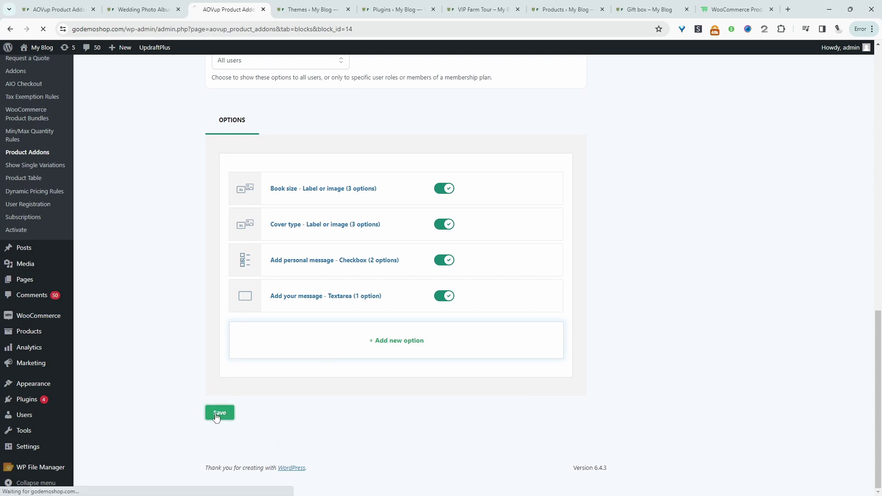
- Reload the Wedding Photo Album product page and choose the 11×8 size with Hard cover-Matte
click(160, 12)
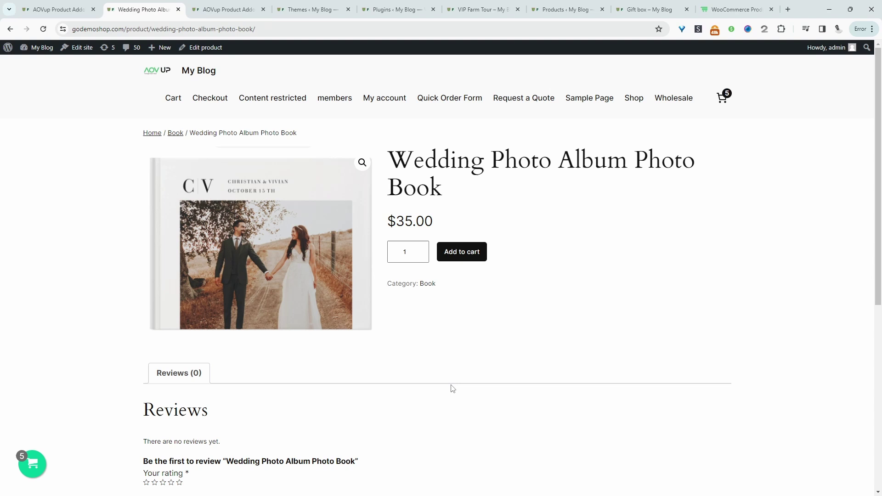
click(43, 29)
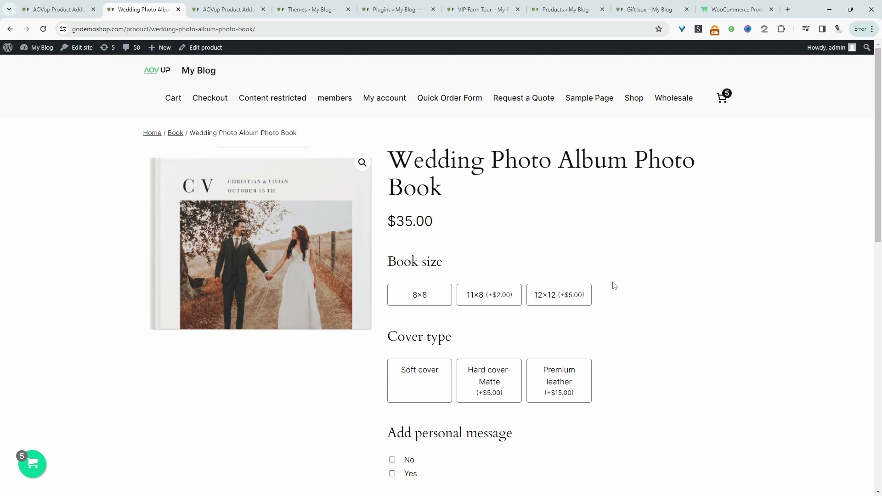
scroll(611, 303, down, 1)
click(428, 252)
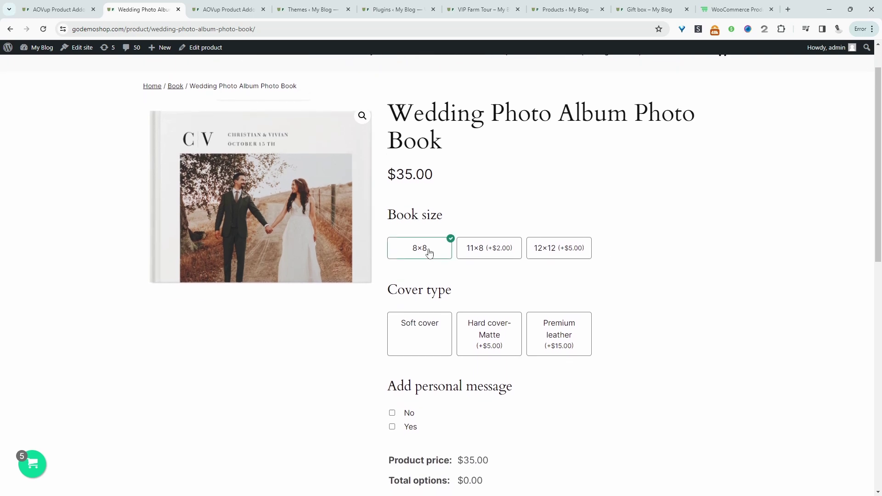
click(493, 255)
scroll(503, 271, down, 1)
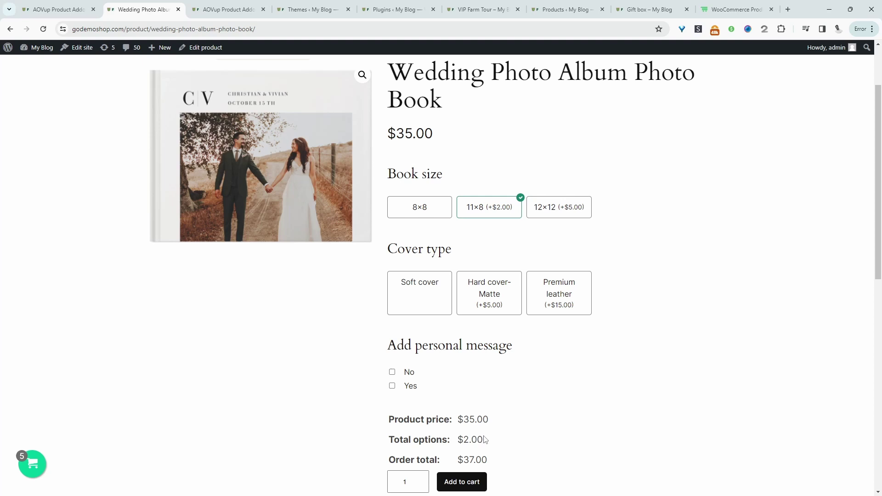
click(499, 301)
- Tick personal message Yes and type 'jndoznofnd o' in the revealed message box
scroll(519, 312, down, 1)
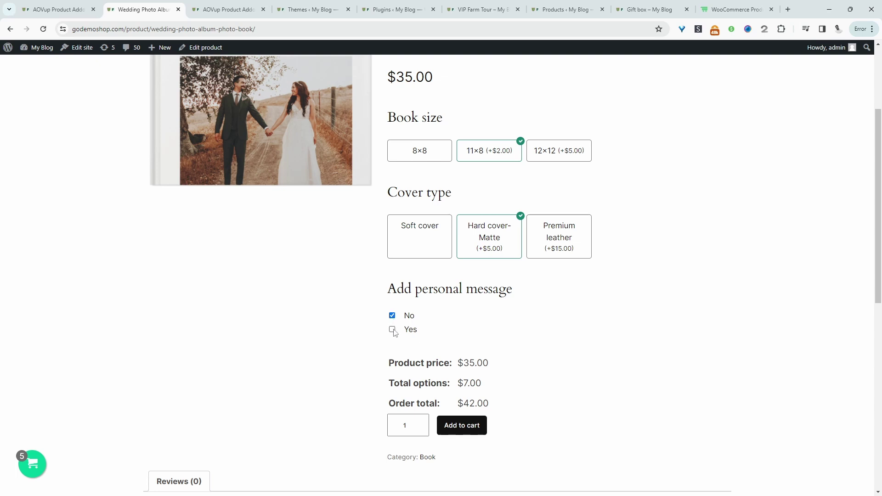
click(392, 330)
scroll(446, 354, down, 1)
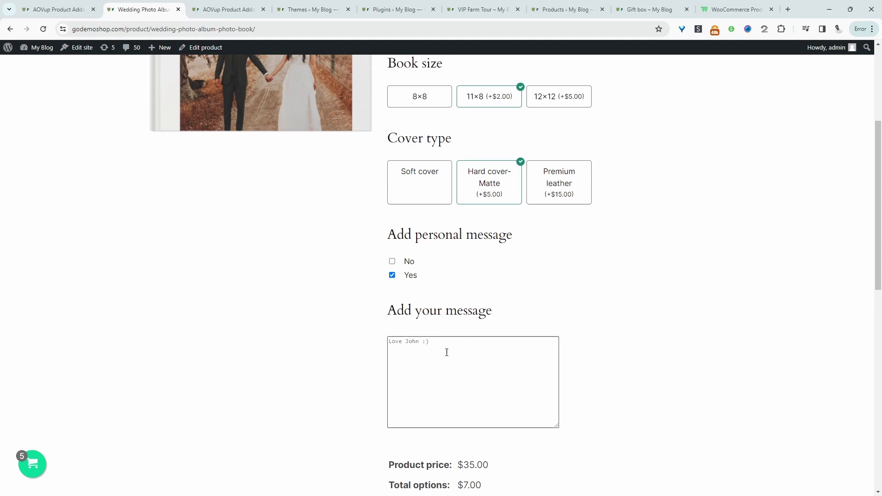
click(454, 364)
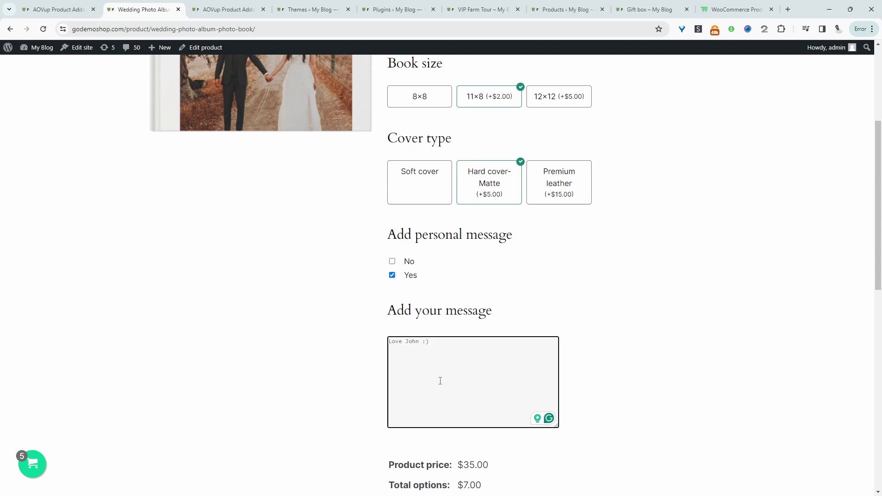
text(jndoznofnd odshodnf)
scroll(475, 367, down, 4)
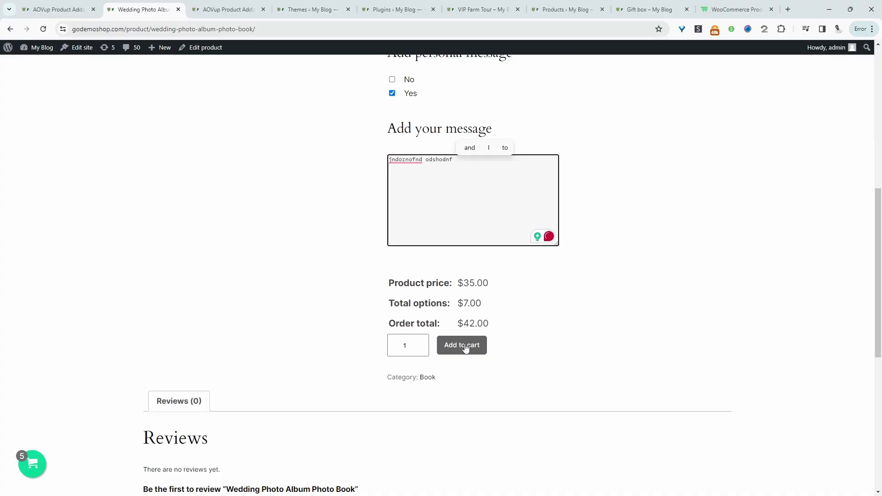